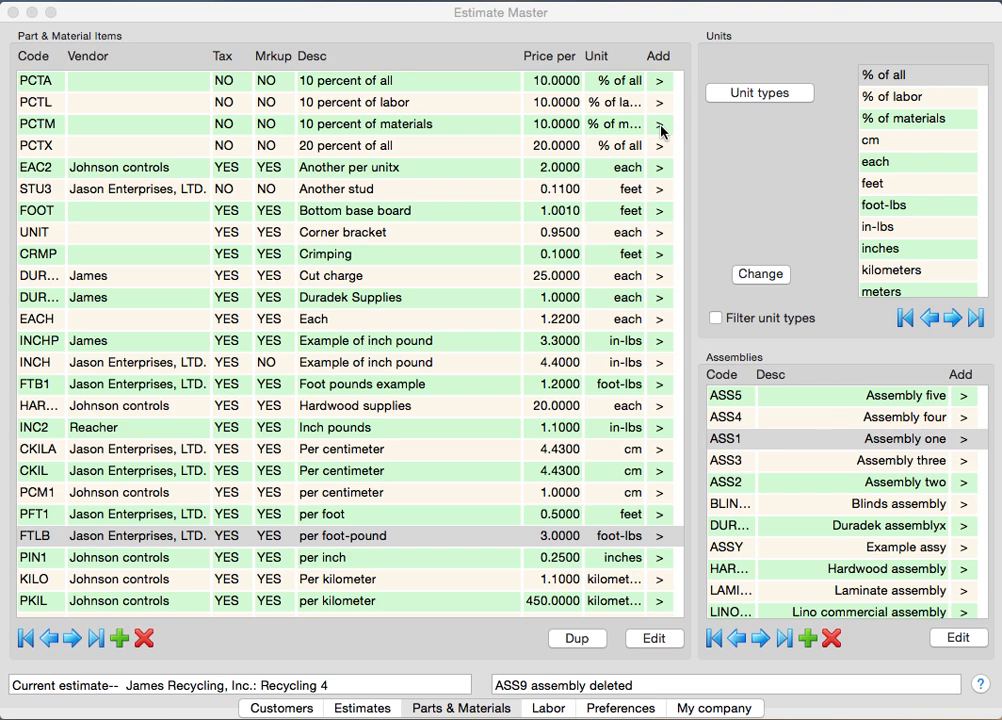
Create a new assembly with code ASS9 and description "Assembly nine".
click(808, 638)
click(808, 638)
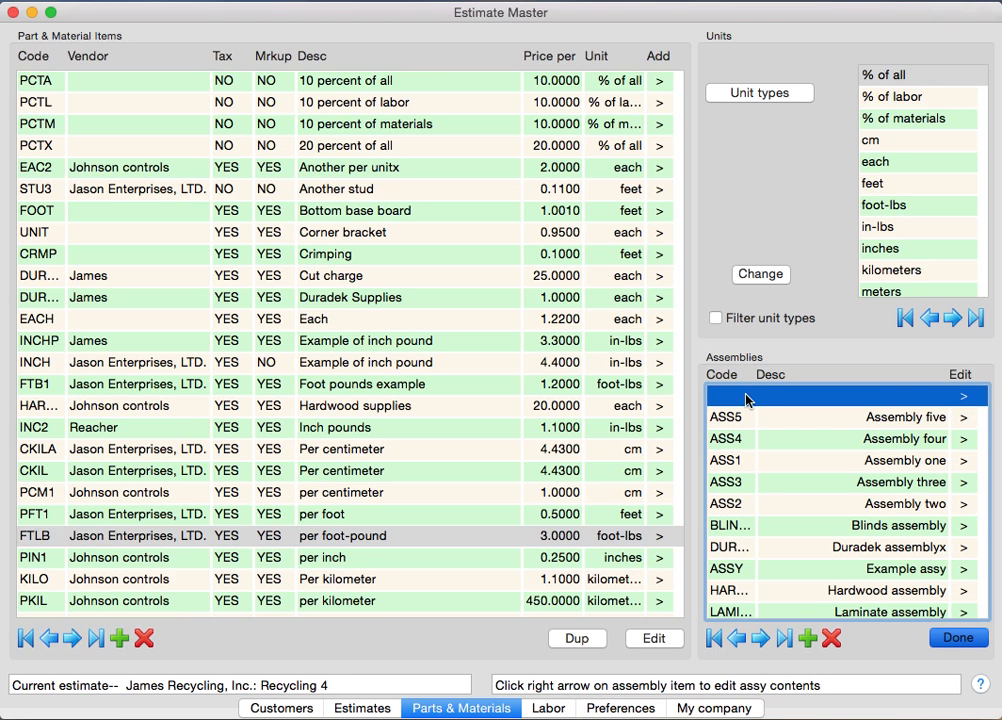
click(742, 398)
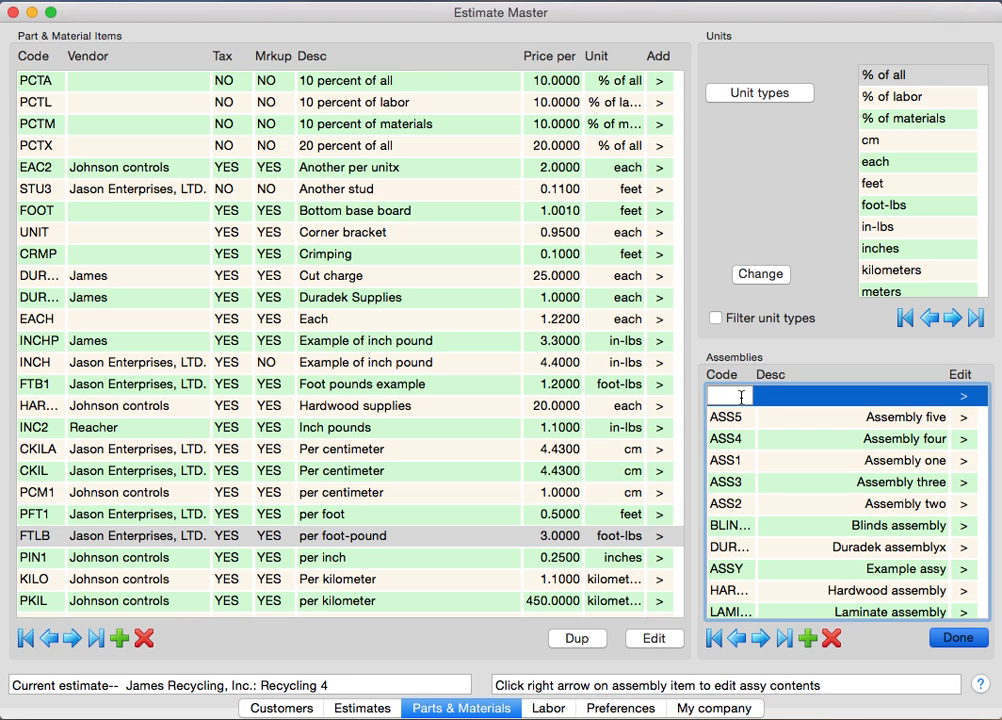
text(A)
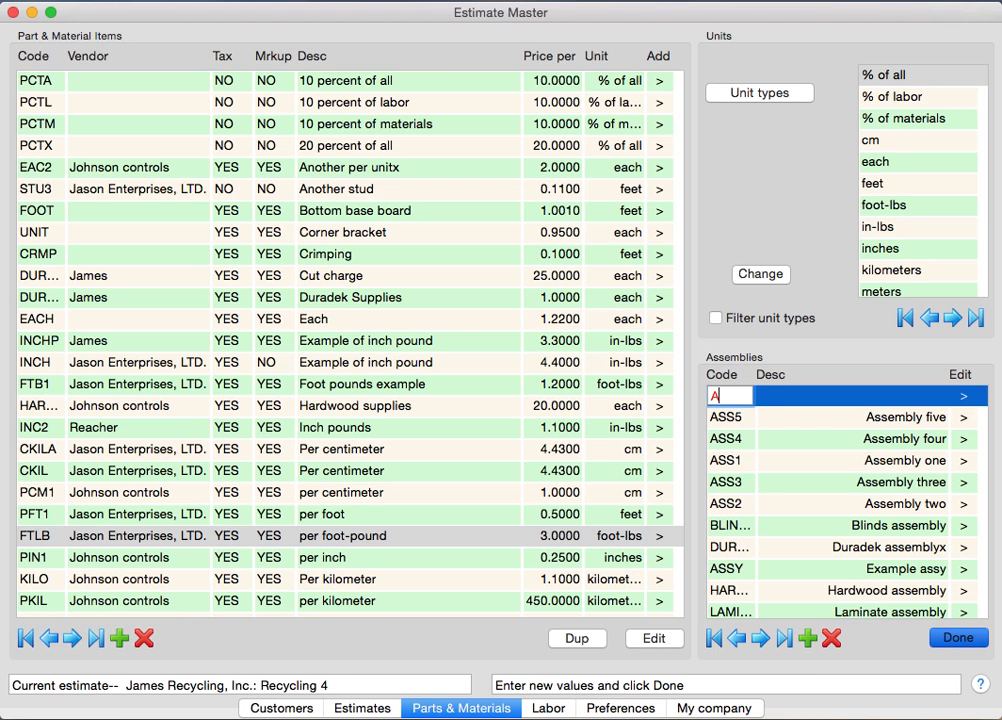
text(SS9)
click(805, 400)
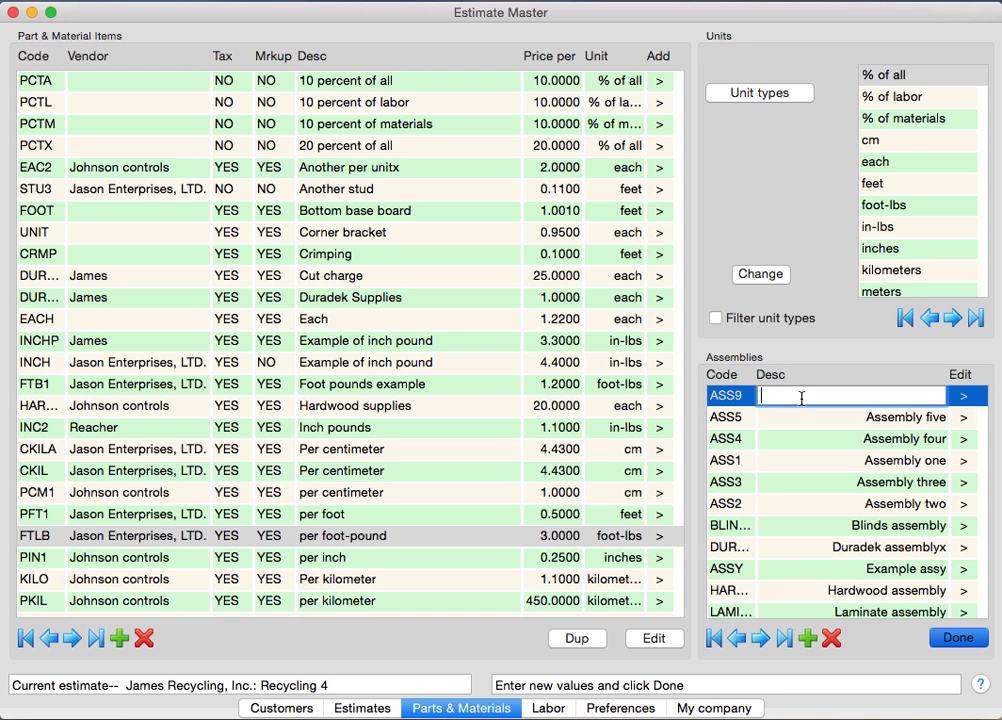
text(Assembly nine)
key(Return)
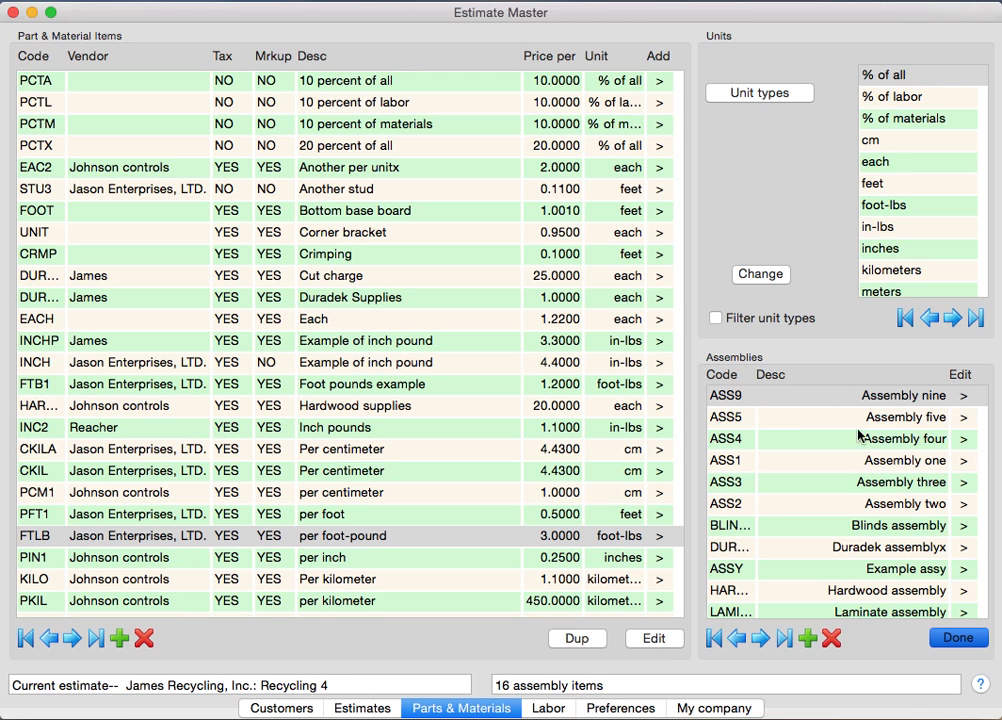
Add the parts EAC2 (Another per unitx) and CKILA (Per centimeter) to assembly ASS9 and finish editing it.
click(965, 400)
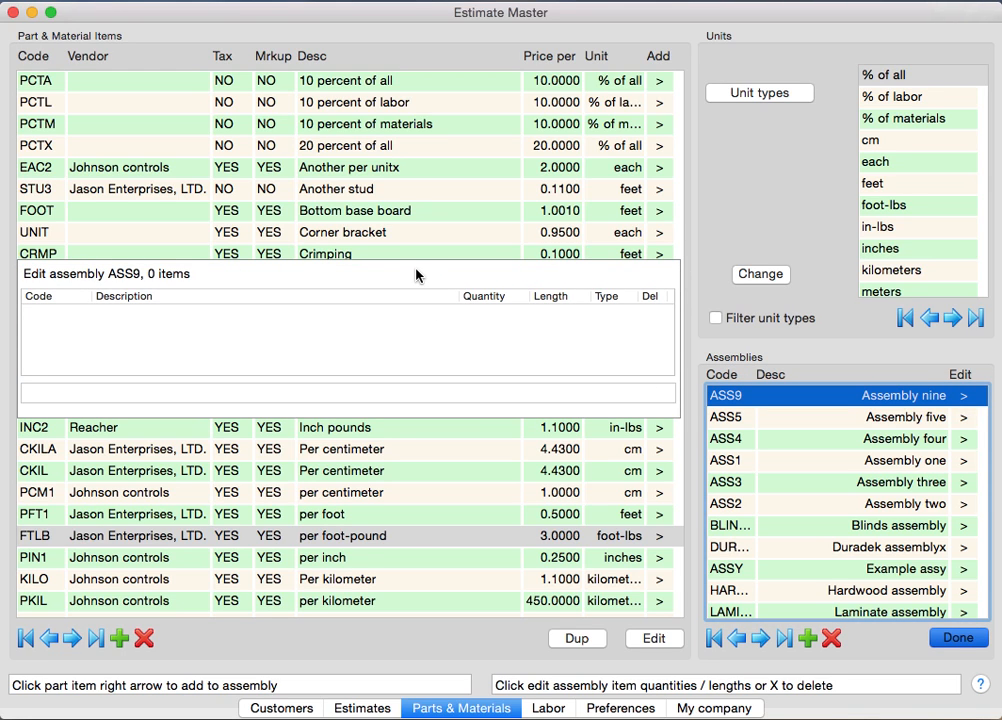
drag(415, 274, 414, 404)
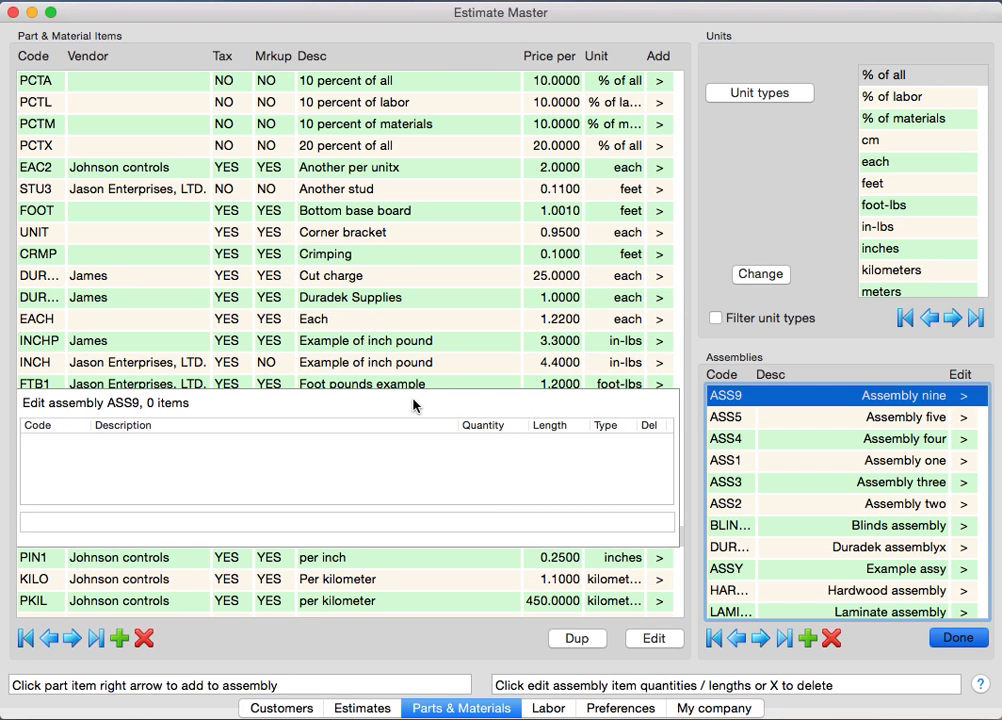
click(660, 168)
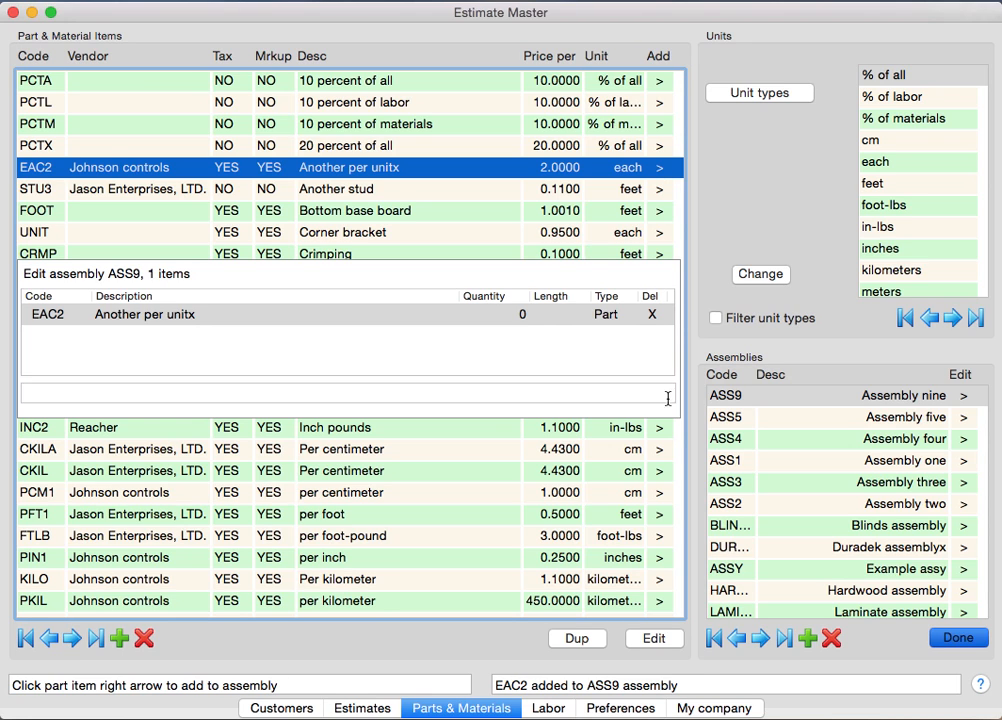
click(659, 451)
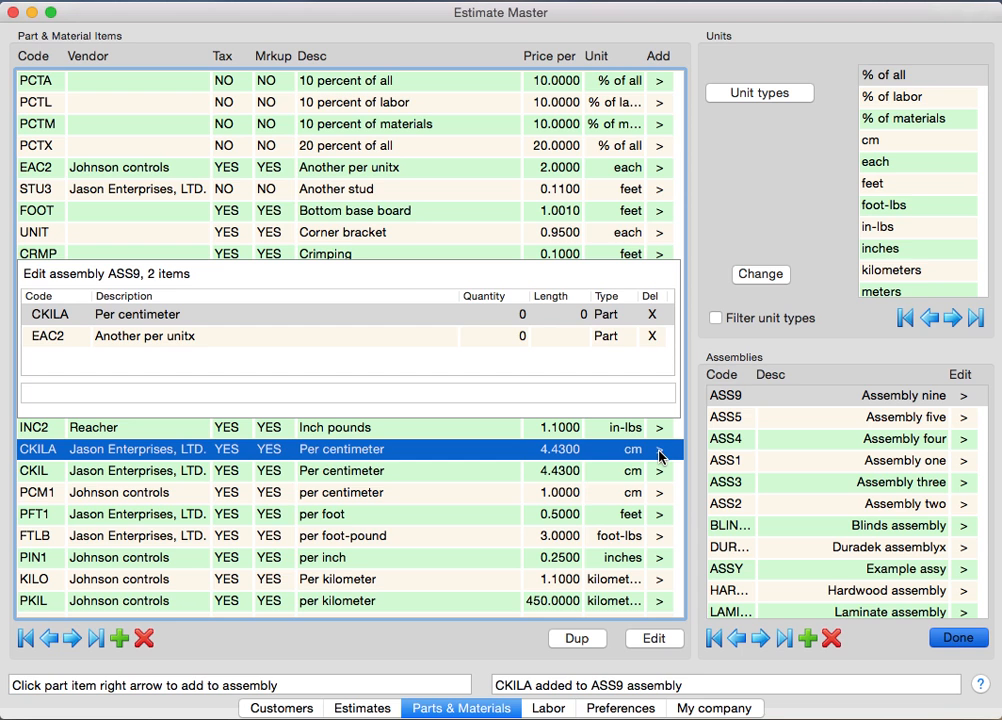
click(955, 637)
Add the labor tasks "Install hardwood" and "Install floor tilex" to assembly ASS9.
click(546, 708)
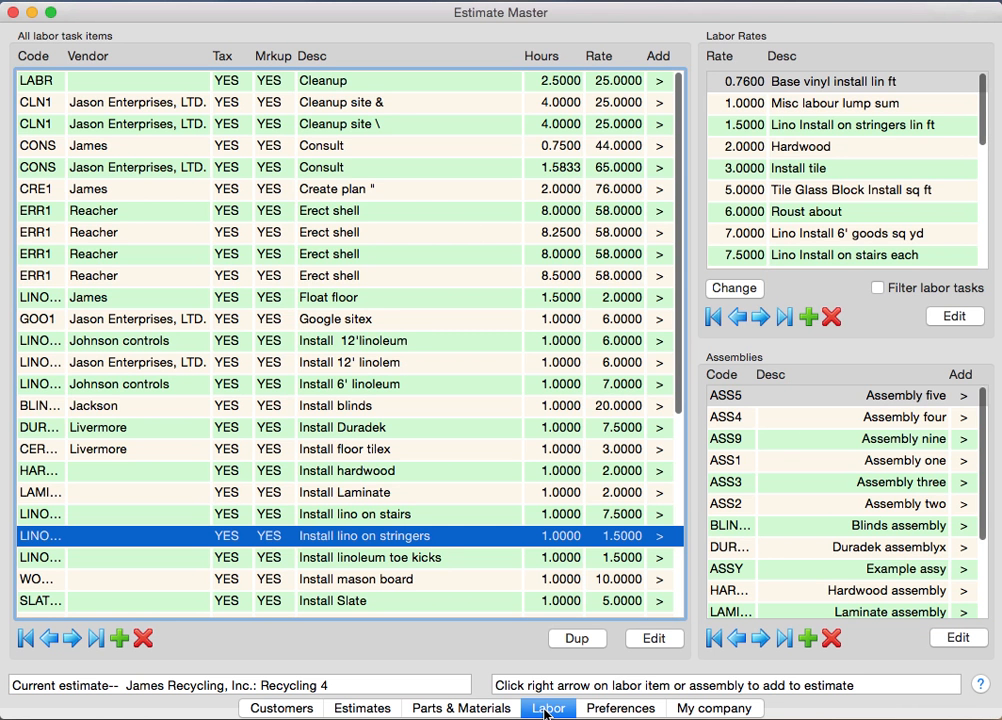
click(962, 638)
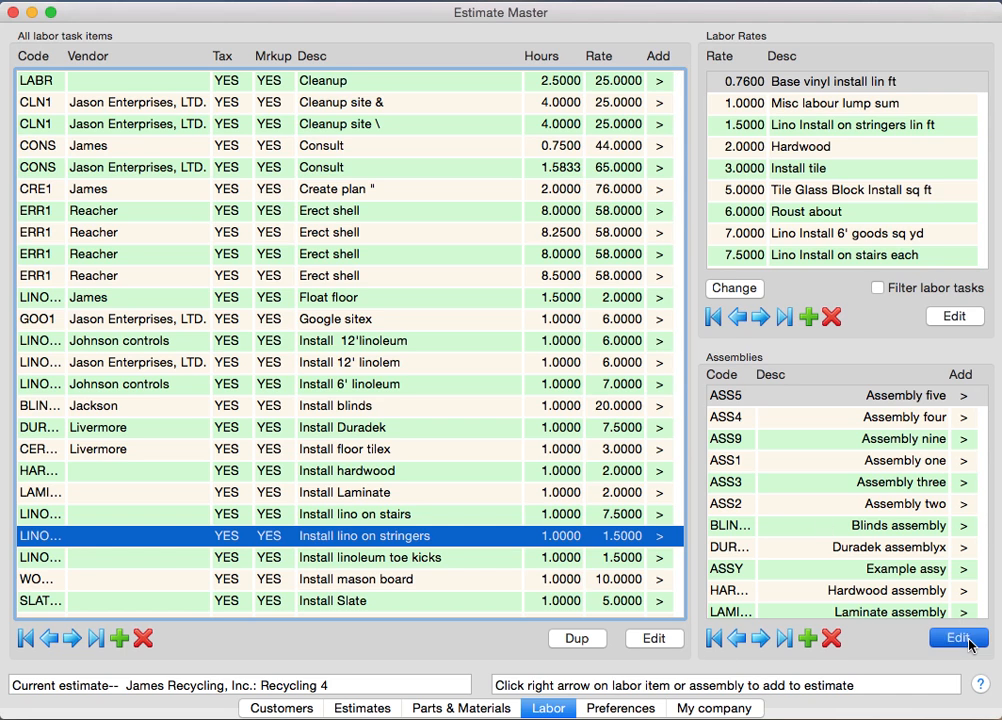
click(963, 441)
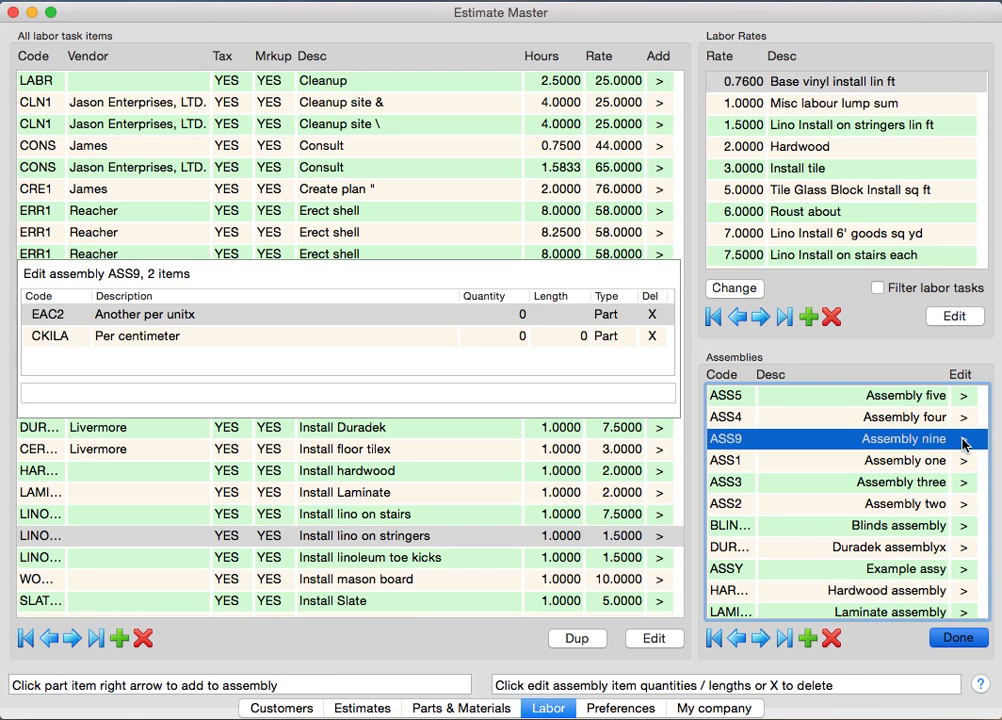
click(659, 474)
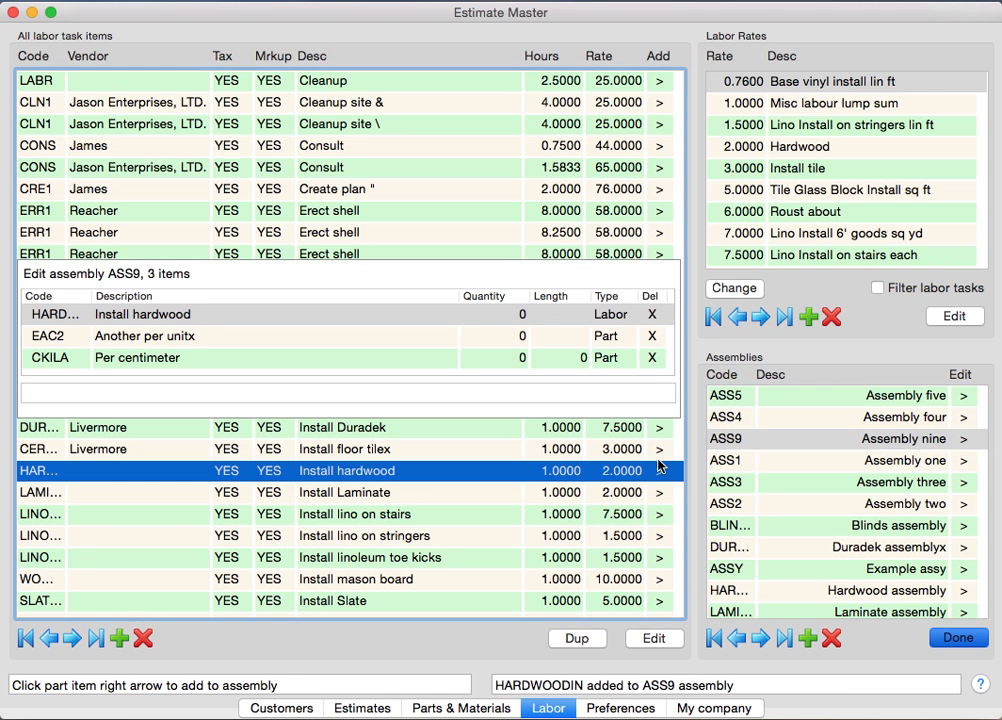
click(659, 452)
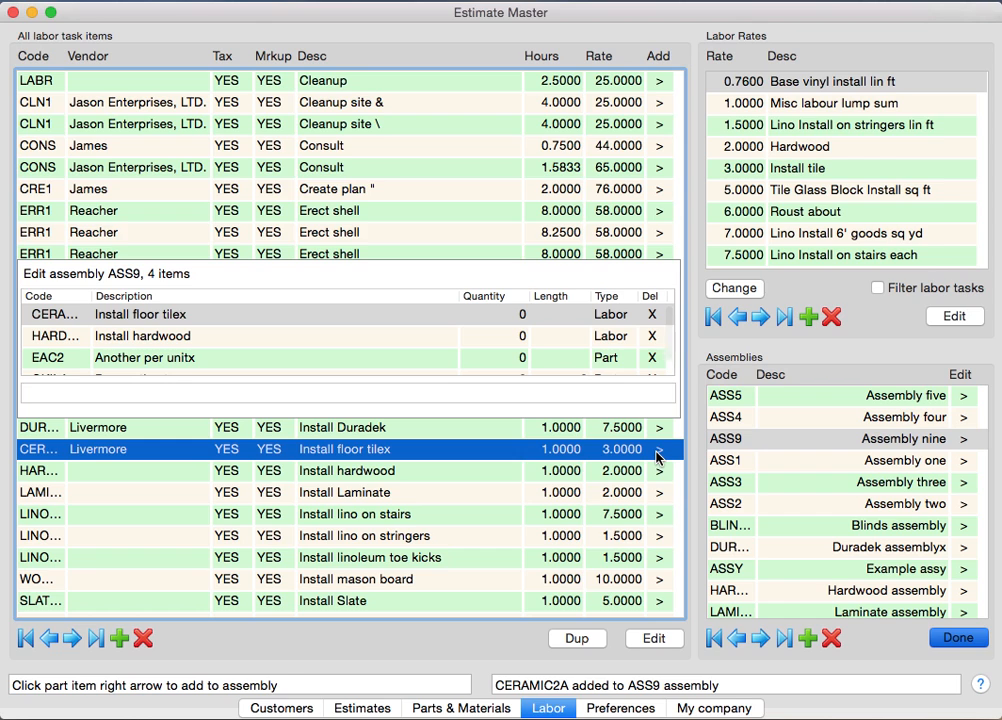
Set the quantity of "Install floor tilex" in assembly ASS9 to 2.
scroll(516, 333, down, 2)
scroll(516, 333, up, 2)
click(519, 316)
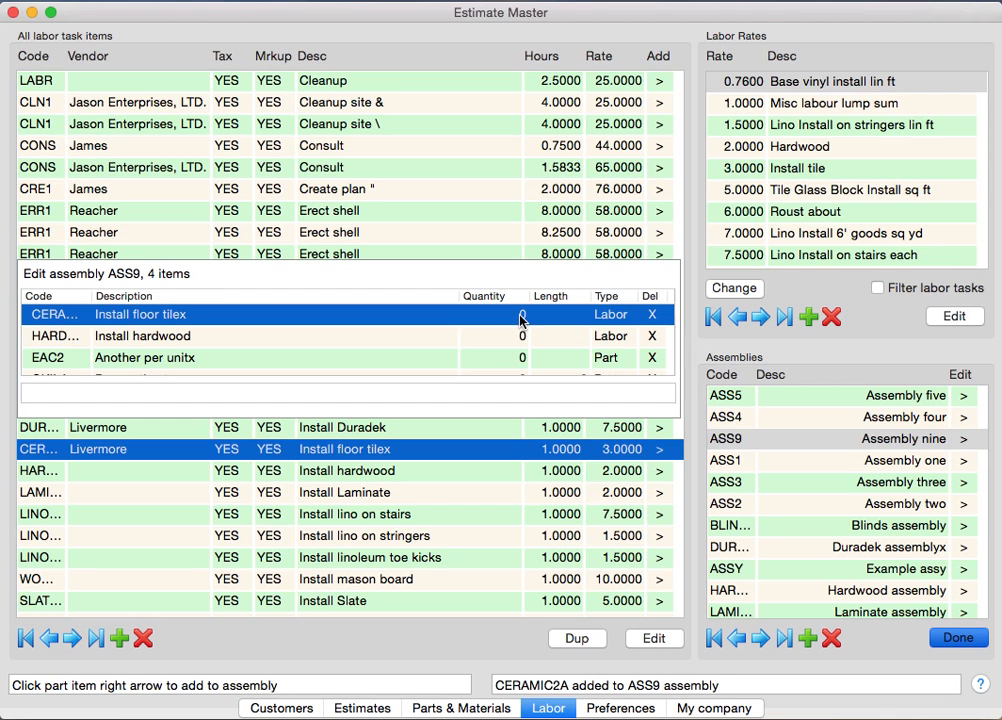
click(517, 315)
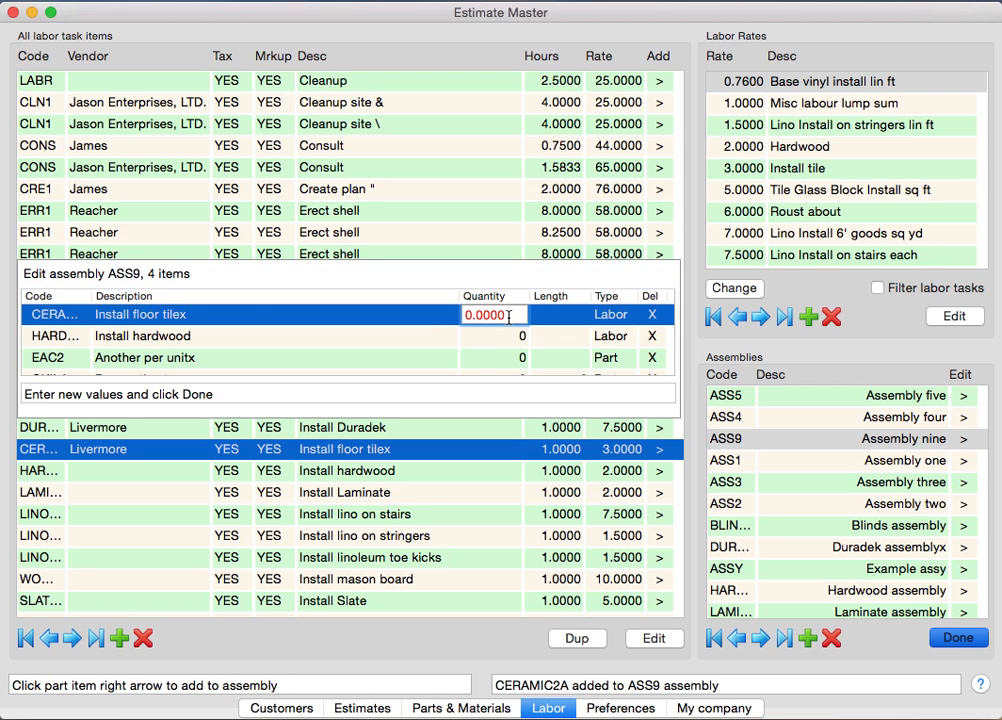
key(BackSpace)
key(BackSpace)
key(BackSpace)
key(BackSpace)
key(BackSpace)
key(BackSpace)
text(2)
Set the quantity of "Install hardwood" in assembly ASS9 to 3.
click(517, 336)
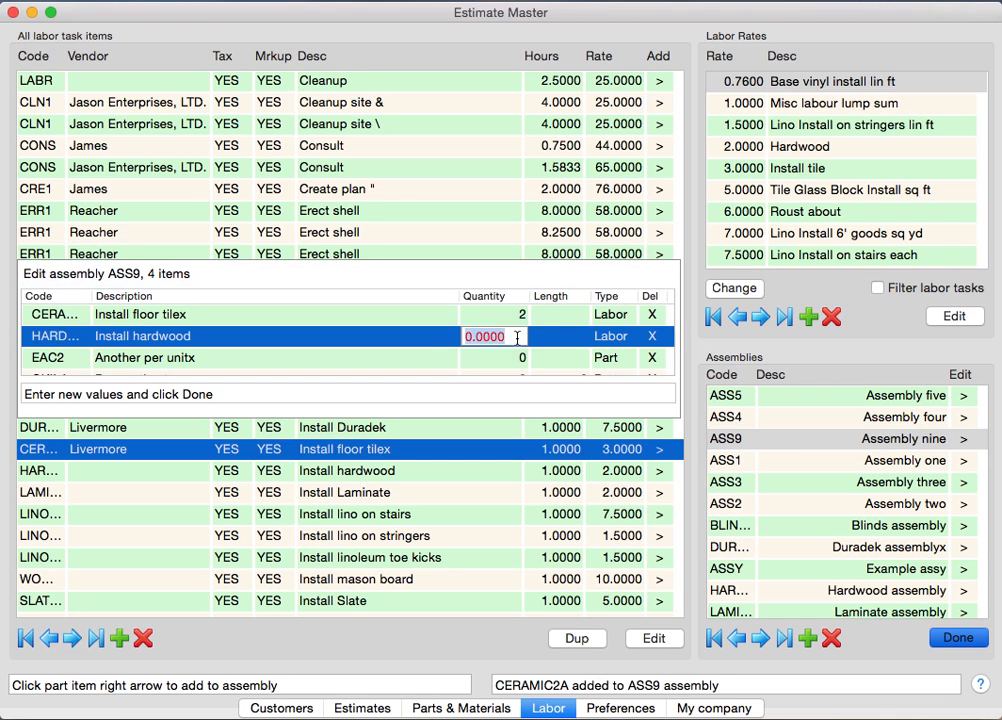
key(BackSpace)
key(BackSpace)
key(BackSpace)
key(BackSpace)
key(BackSpace)
key(BackSpace)
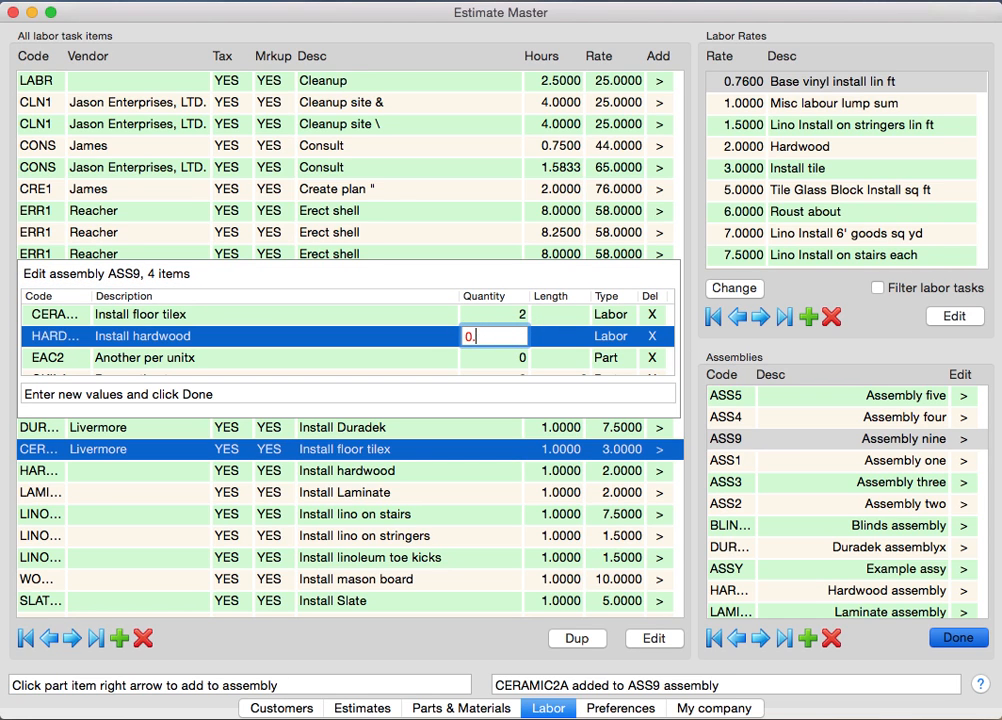
text(3)
Set the quantity of part EAC2 in assembly ASS9 to 4.
click(516, 357)
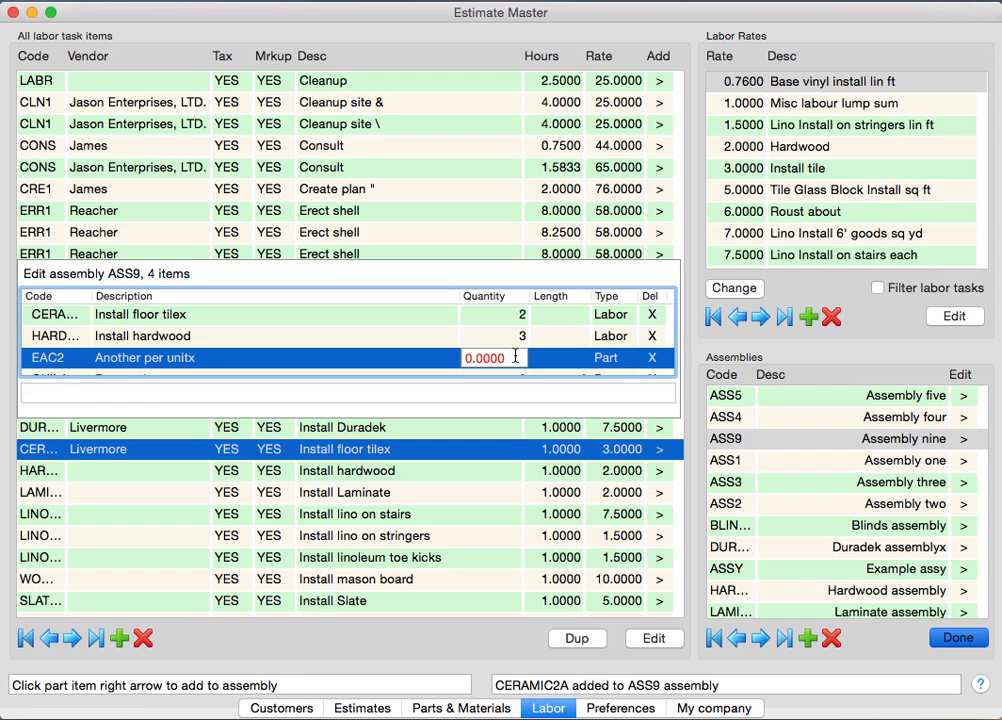
key(BackSpace)
key(BackSpace)
key(BackSpace)
key(BackSpace)
key(BackSpace)
key(BackSpace)
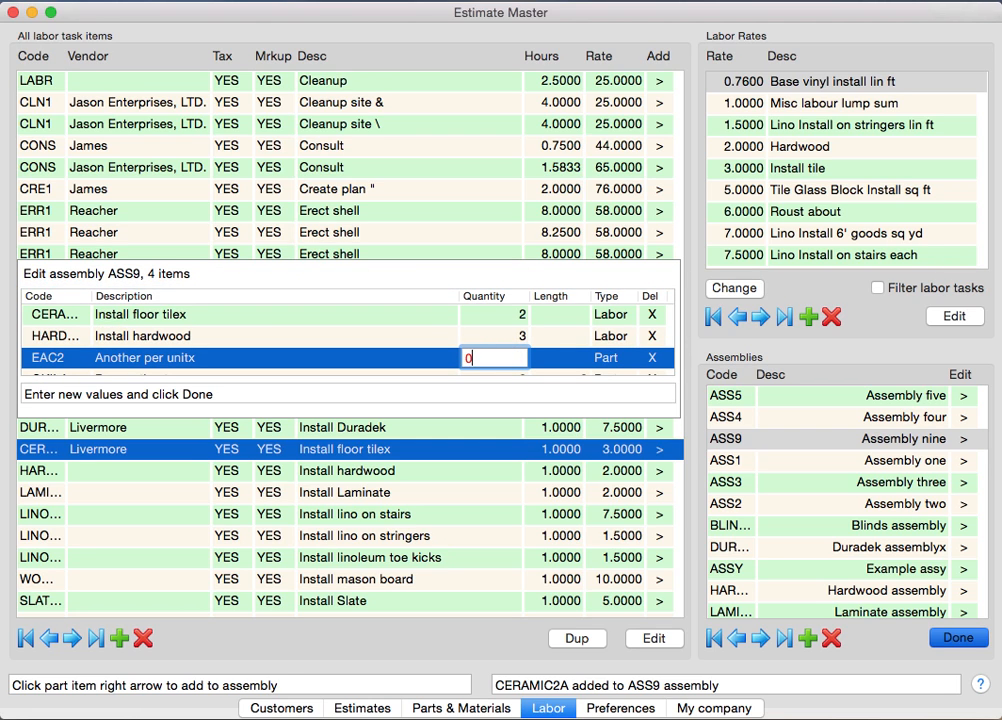
text(4)
Set the quantity of part CKILA in assembly ASS9 to 5.
scroll(519, 355, down, 1)
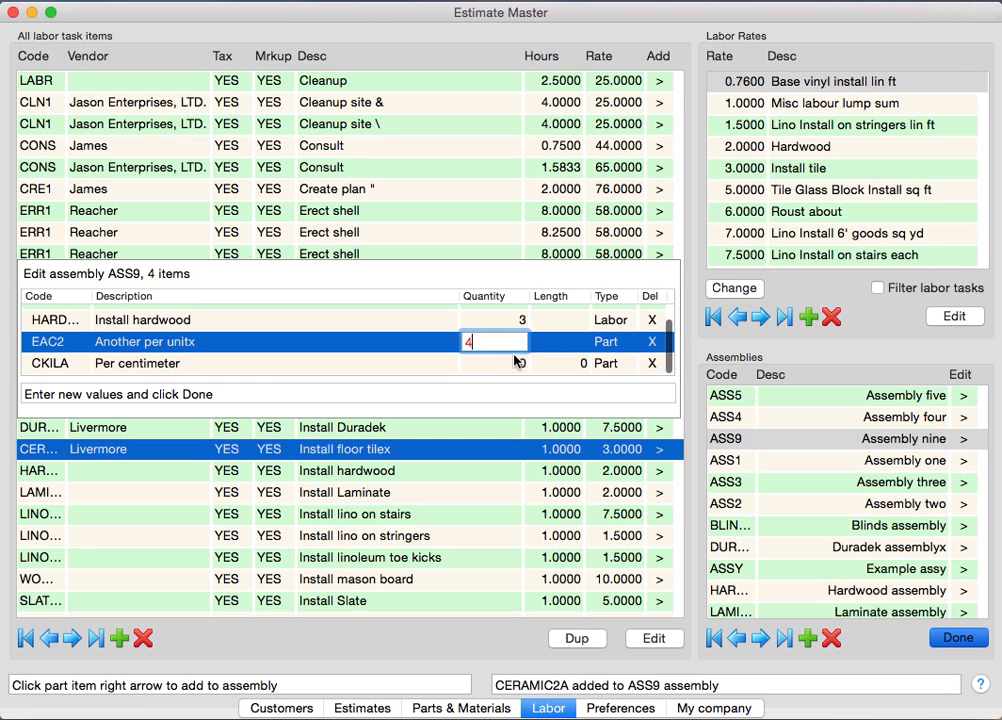
click(519, 366)
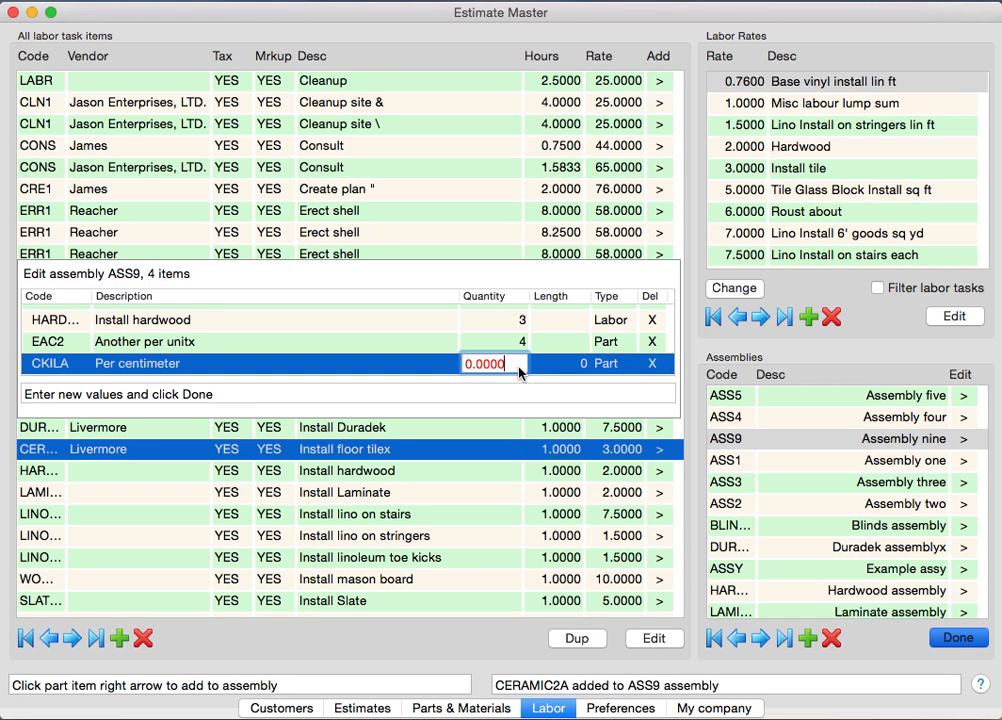
key(BackSpace)
key(BackSpace)
key(BackSpace)
key(BackSpace)
key(BackSpace)
key(BackSpace)
text(5)
click(495, 319)
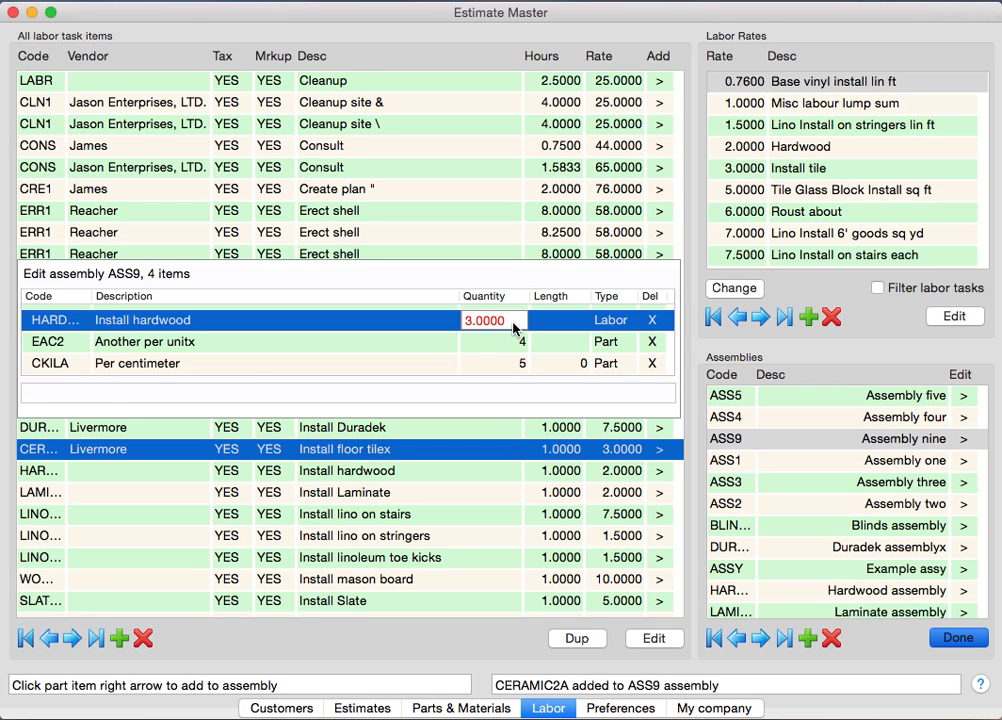
Set the length of part CKILA in assembly ASS9 to 5 meters and finish editing the assembly.
click(577, 363)
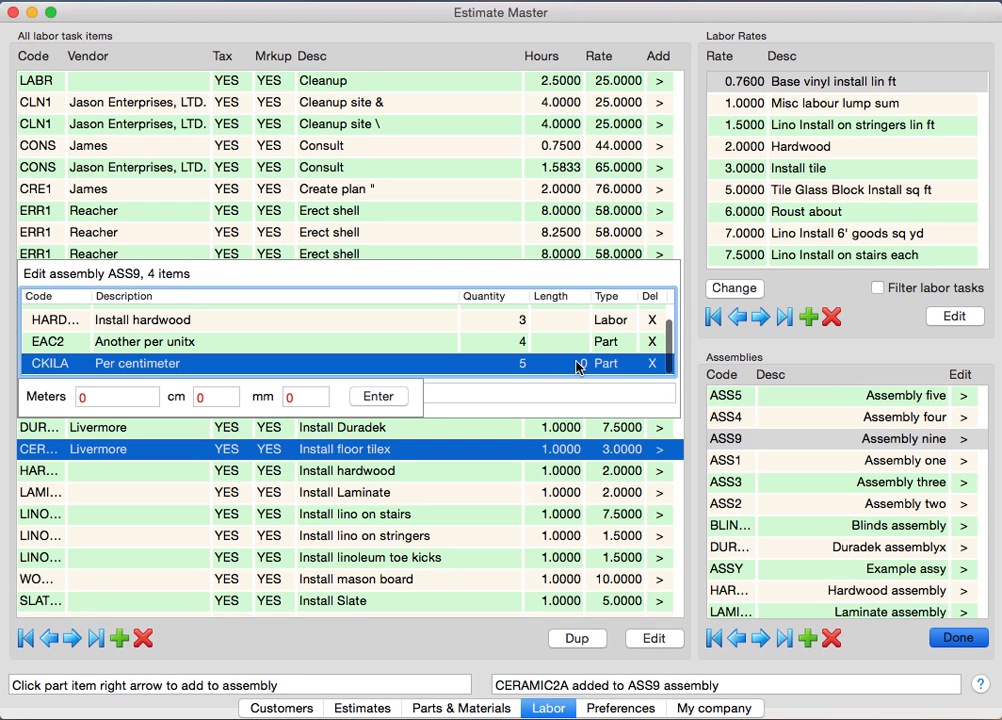
click(124, 397)
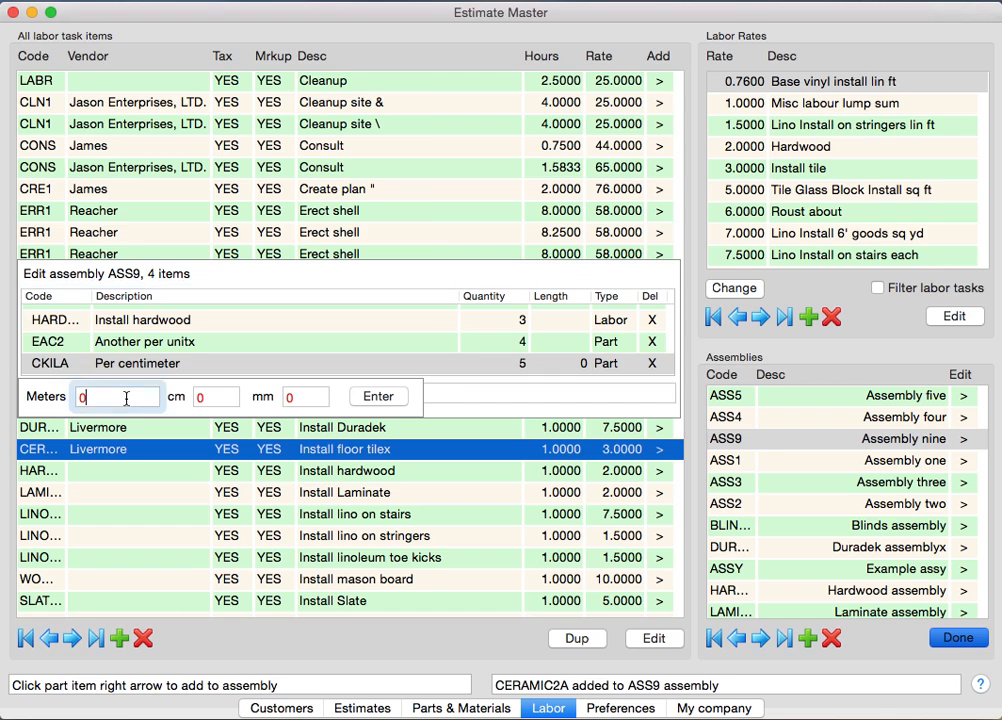
key(BackSpace)
text(5)
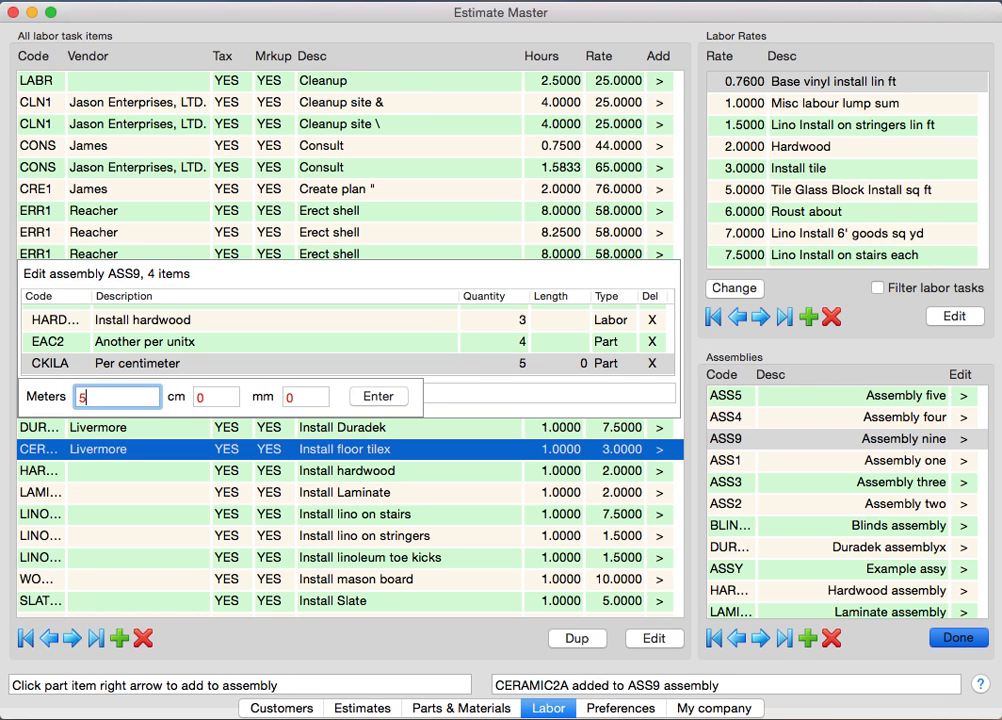
click(378, 396)
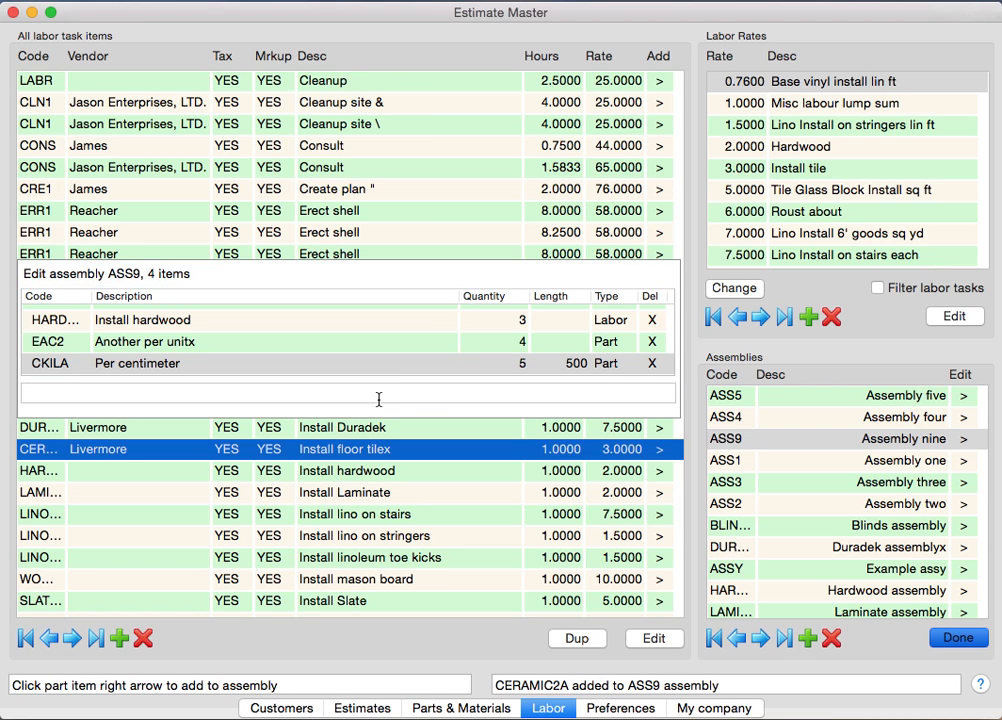
click(958, 639)
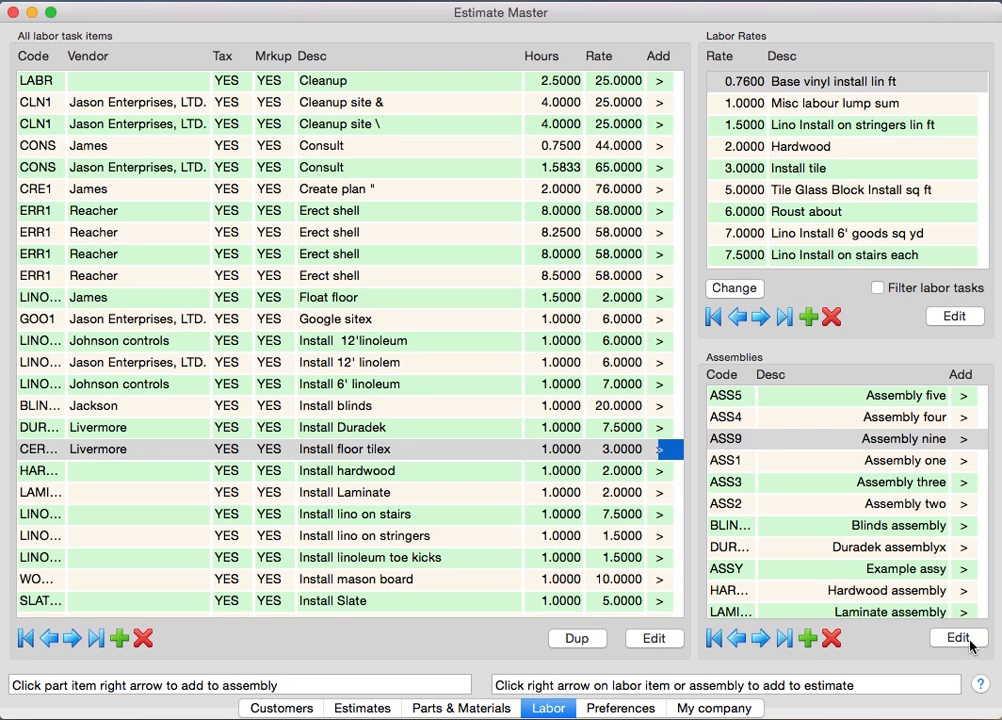
Reopen assembly ASS9, review its parts, labor tasks, quantities and length, and close it again.
click(964, 440)
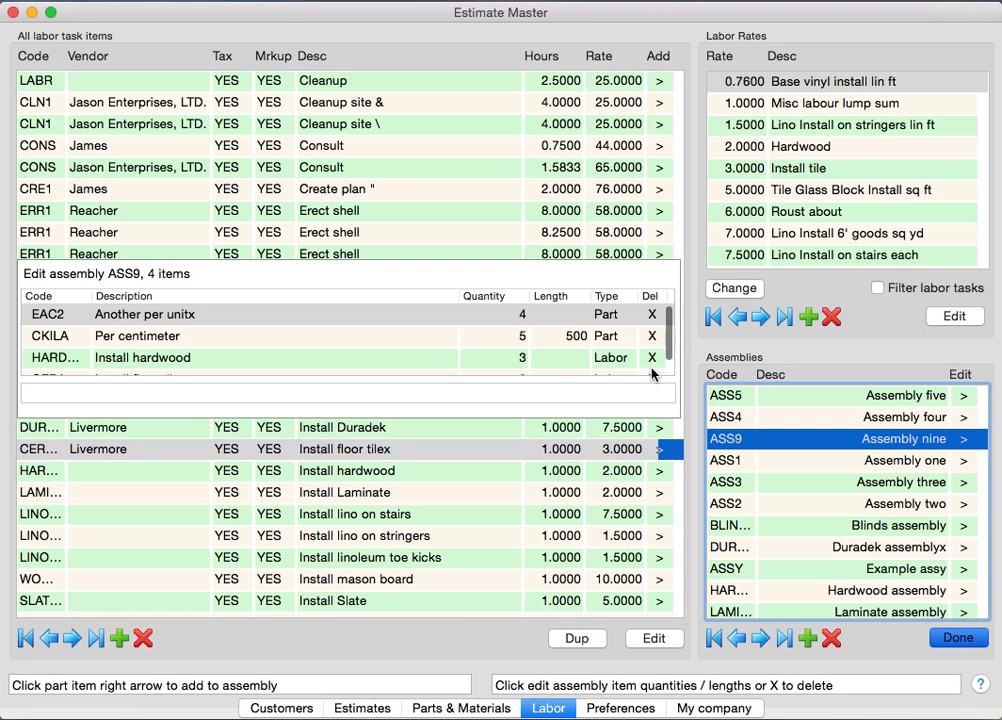
scroll(515, 330, down, 2)
scroll(511, 346, up, 1)
scroll(511, 346, down, 1)
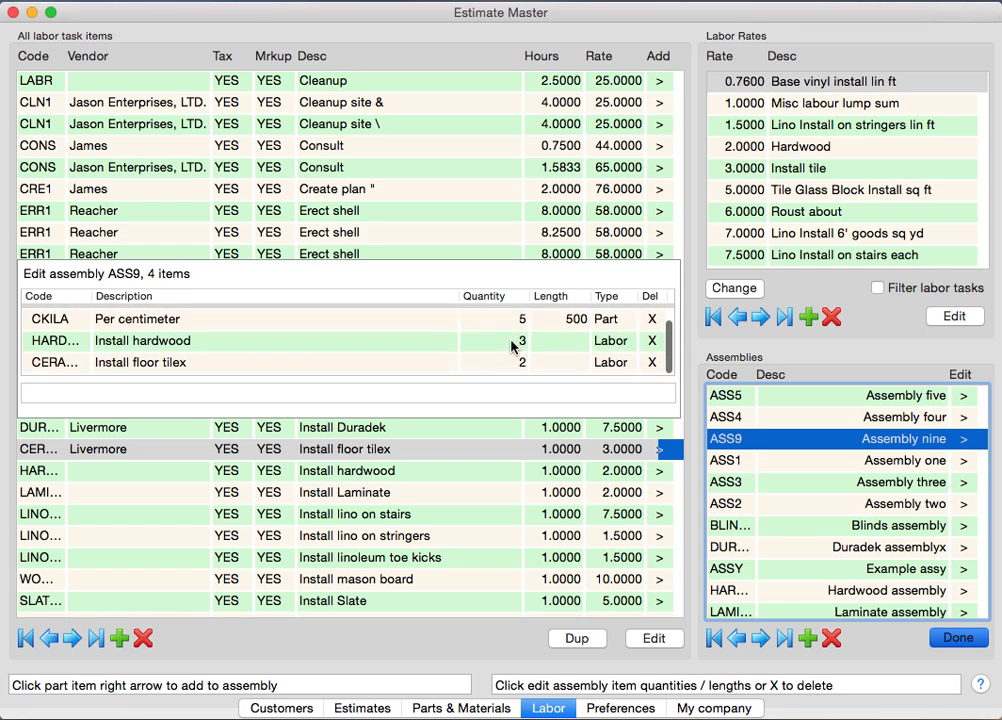
scroll(511, 346, up, 1)
scroll(511, 346, down, 1)
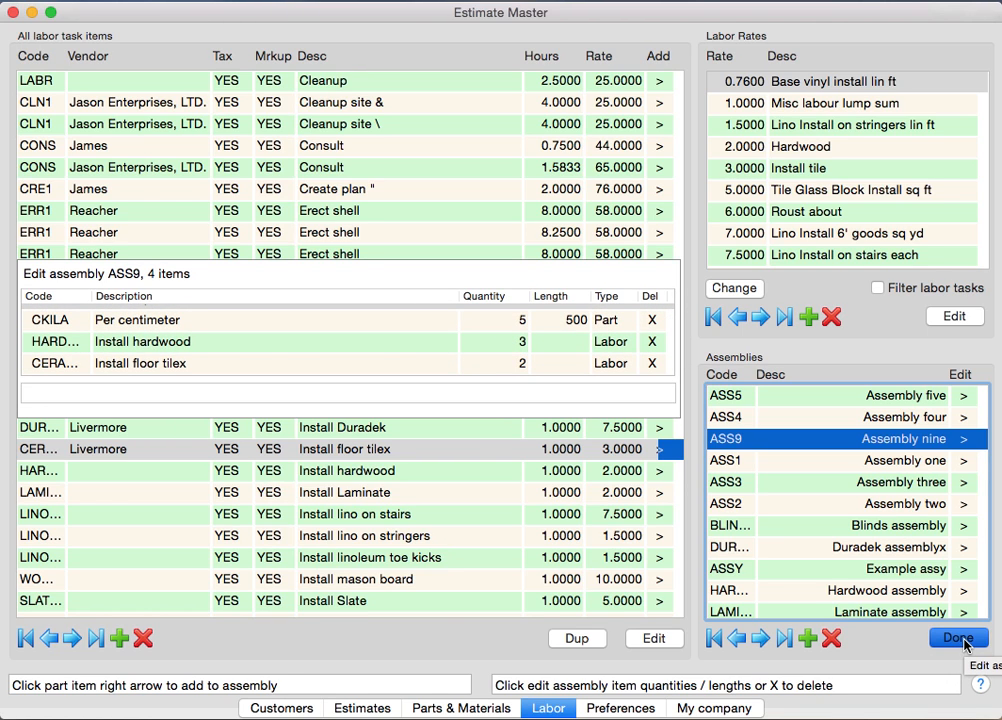
click(962, 640)
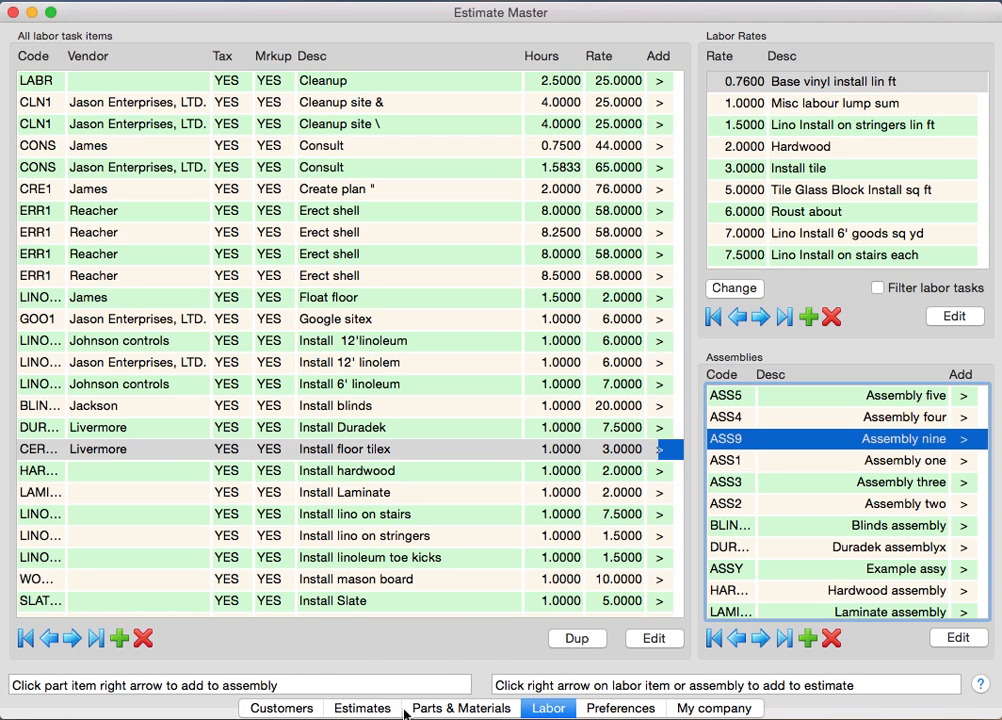
Add assembly ASS1 with a quantity of 2 to the current Recycling 4 estimate.
click(372, 708)
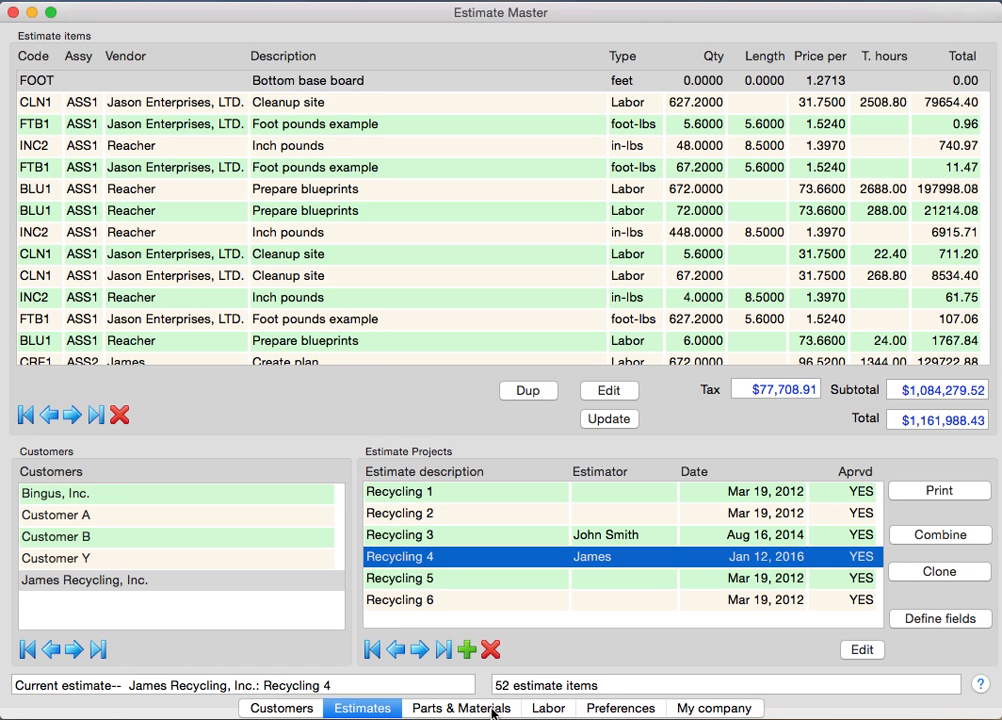
click(445, 708)
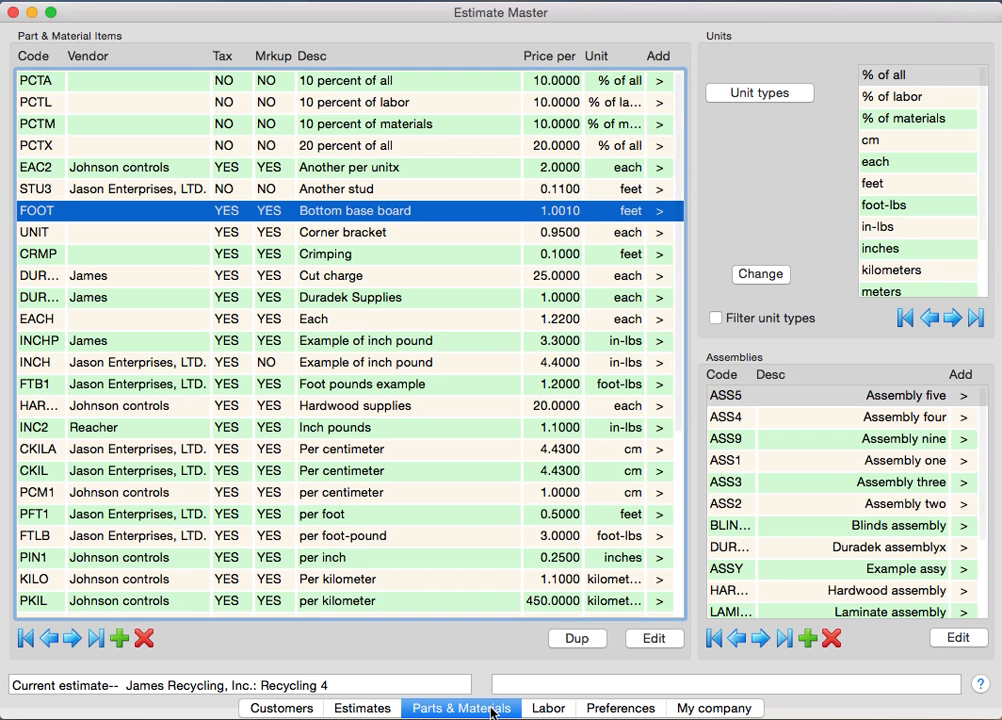
click(965, 467)
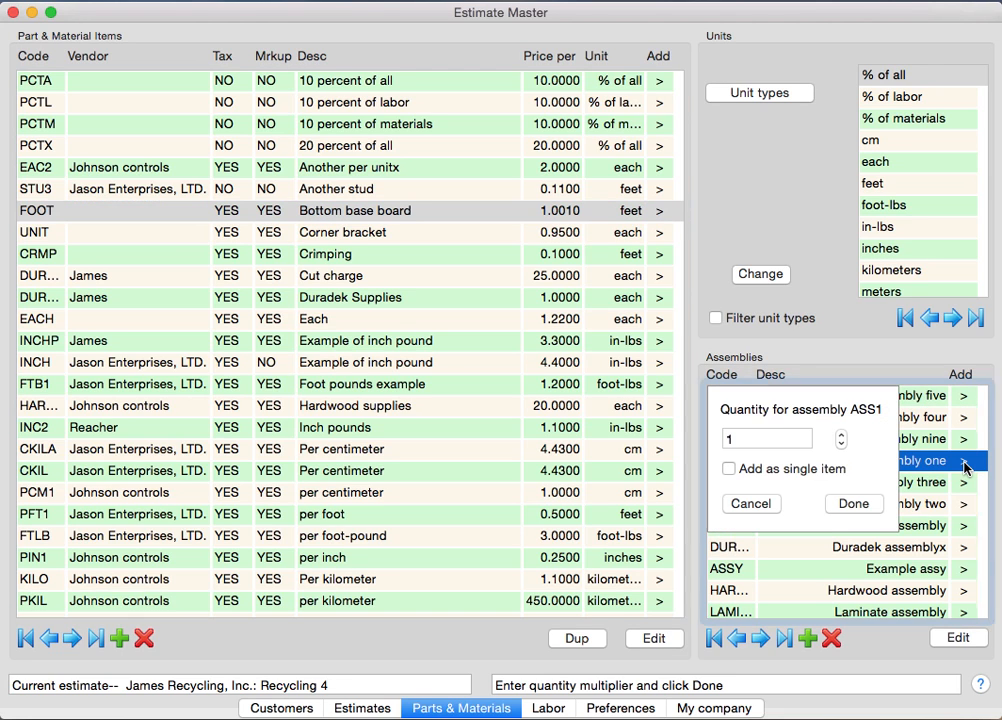
click(779, 437)
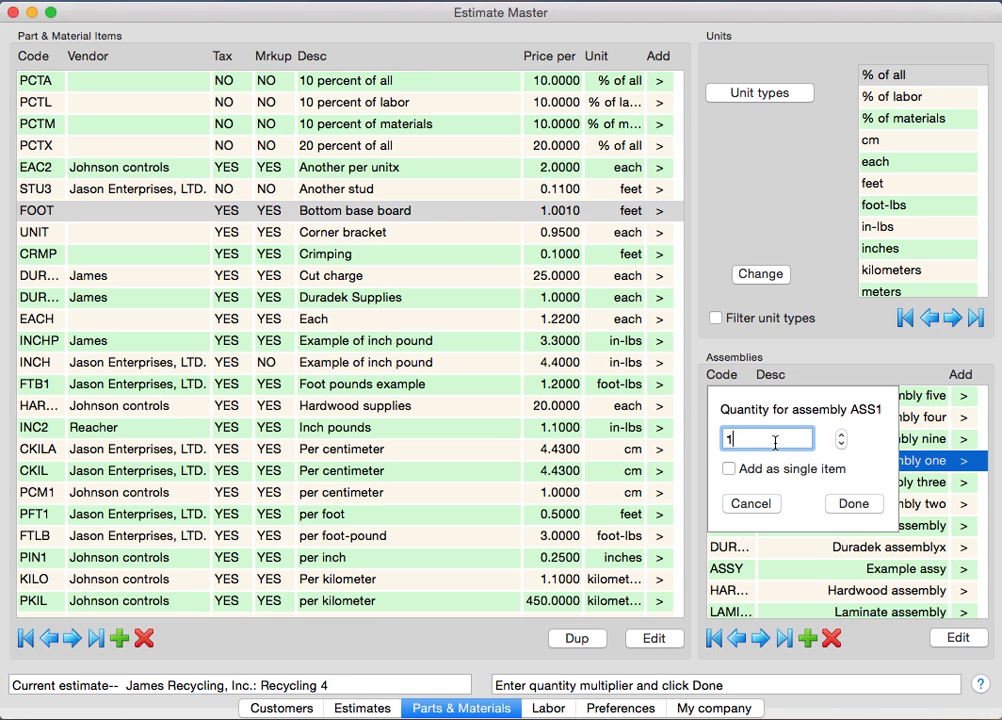
key(BackSpace)
text(2)
scroll(790, 456, down, 1)
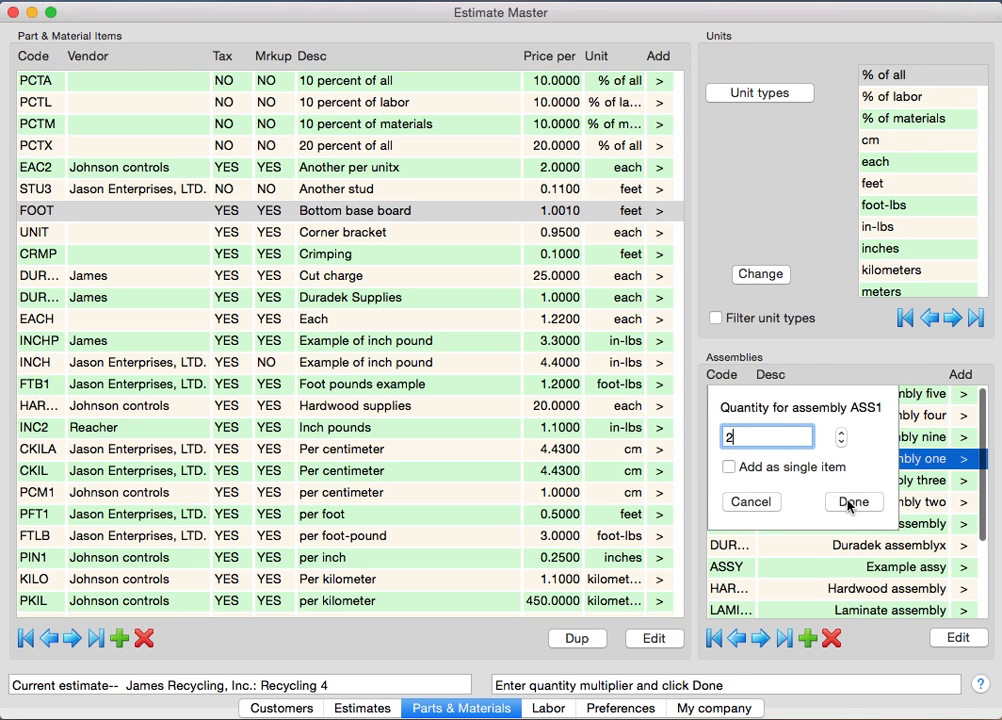
click(849, 503)
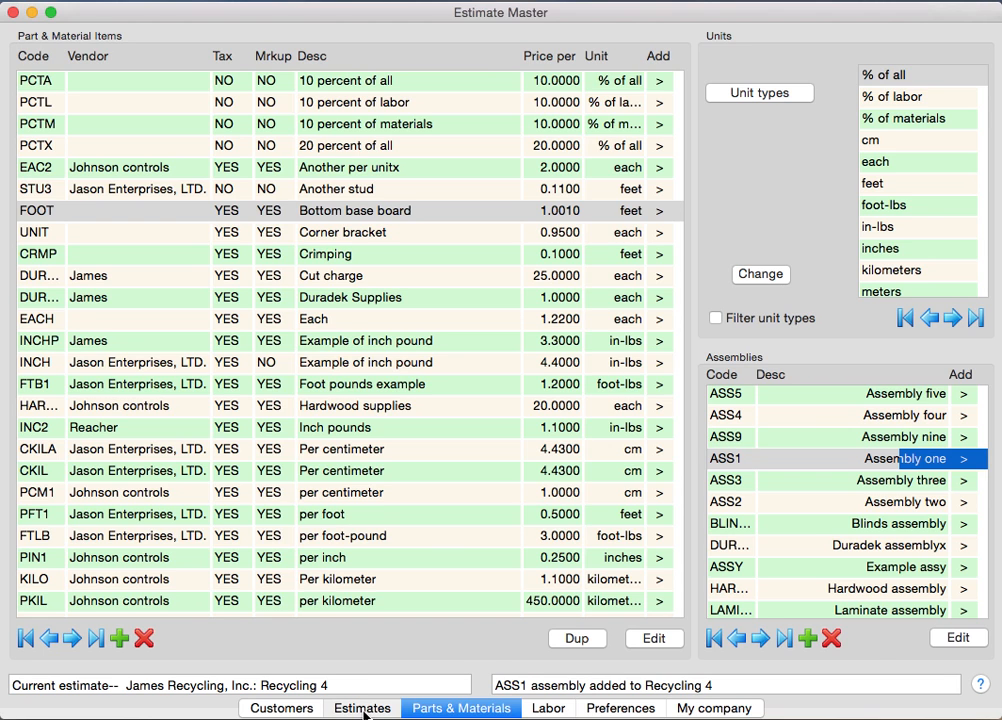
Review the items of the Recycling 4 estimate from start to end, including those from assembly ASS1.
click(363, 708)
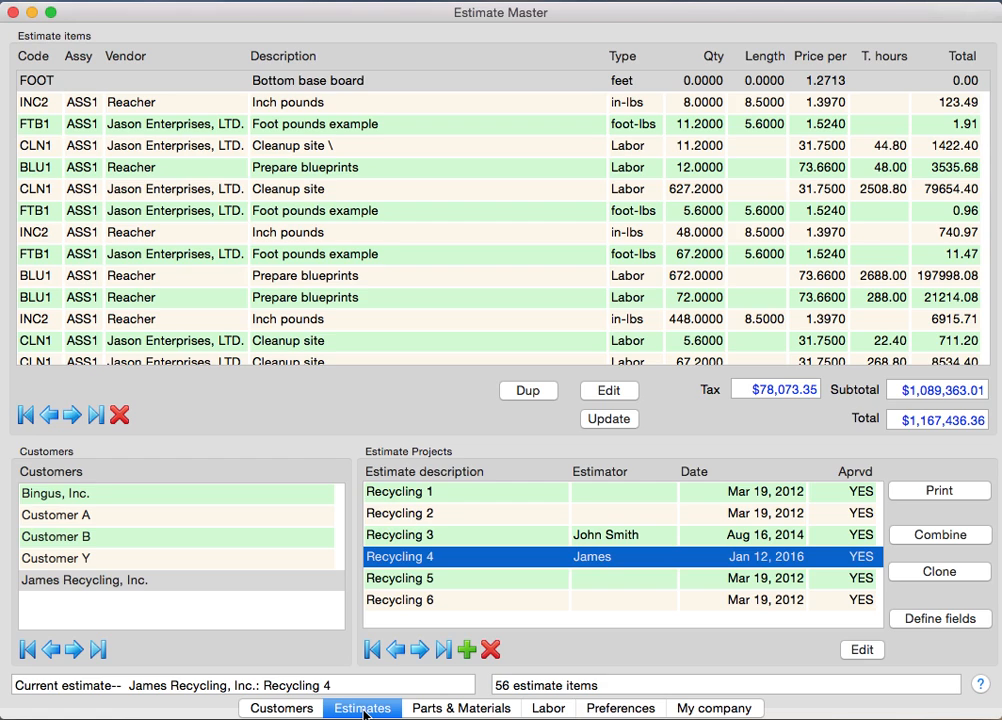
scroll(207, 227, down, 15)
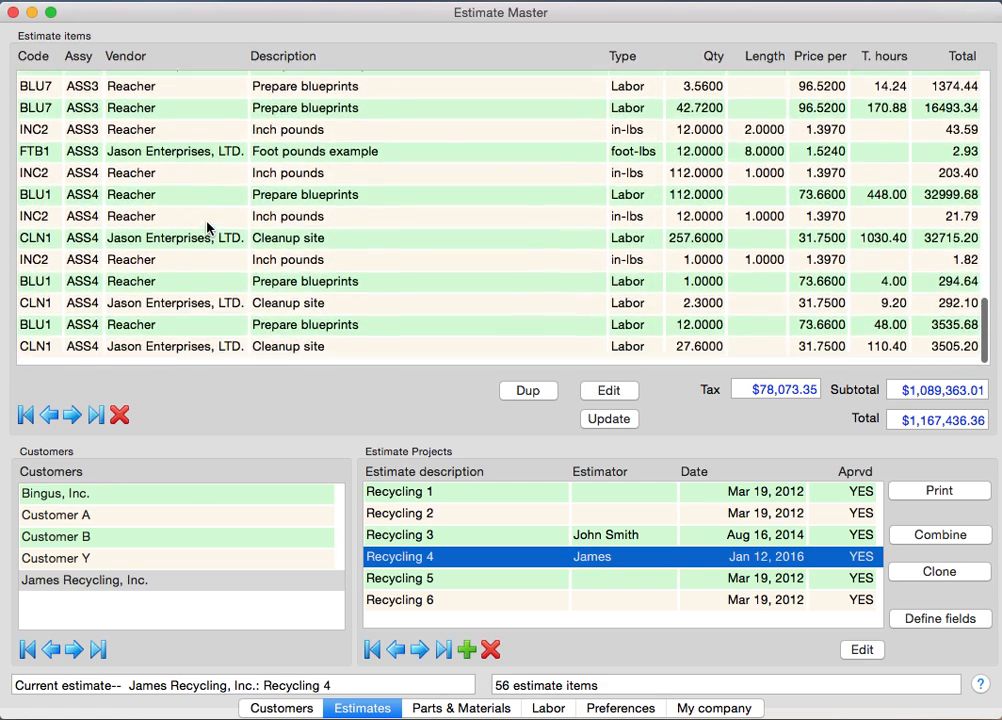
scroll(207, 227, up, 20)
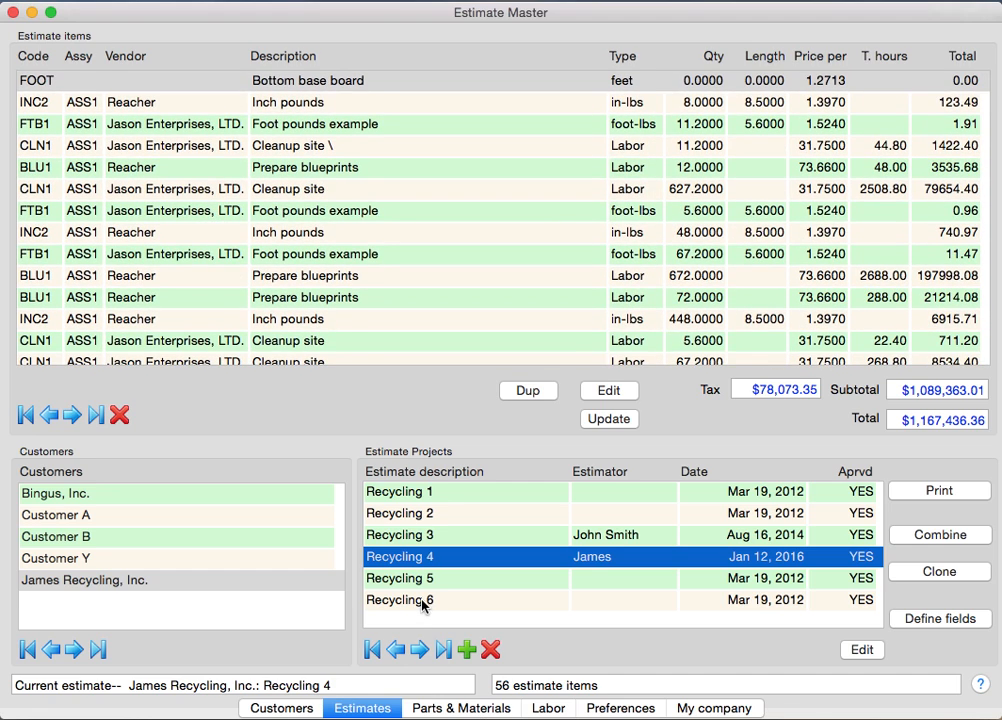
Make the Customer B estimate current, add assembly ASS9 to it with a quantity of 4, and display the estimate's items.
click(370, 599)
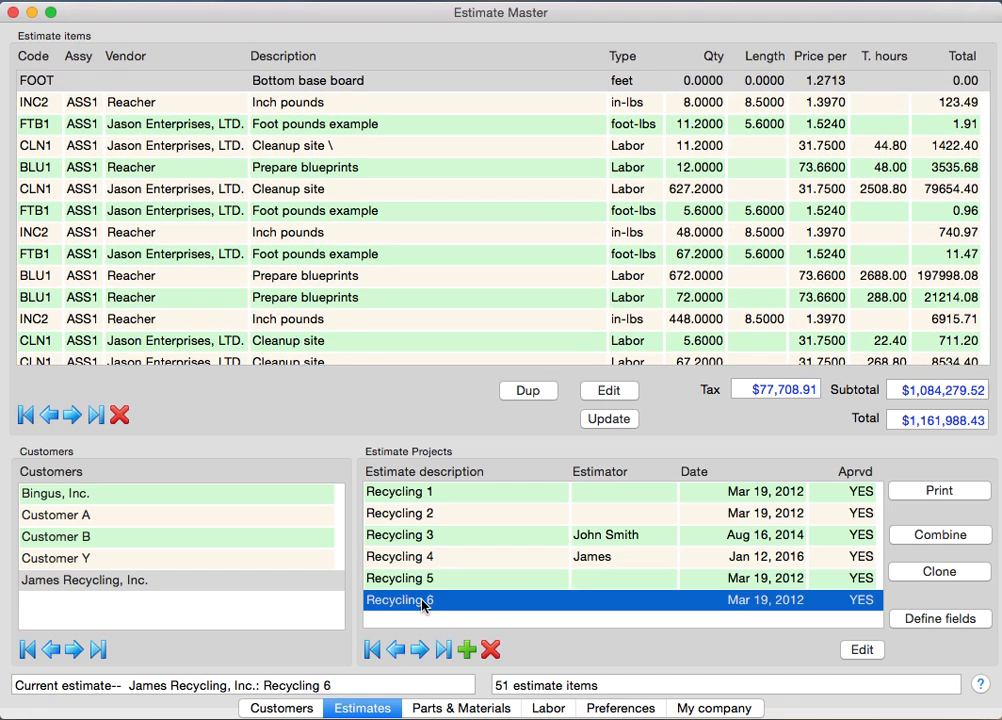
click(77, 540)
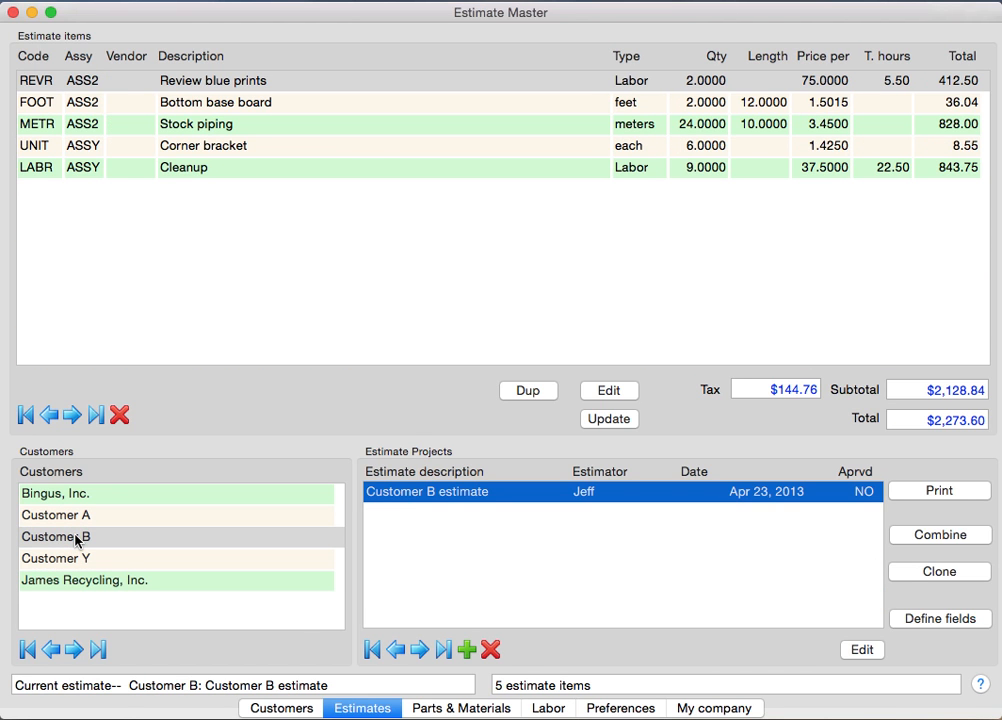
click(550, 709)
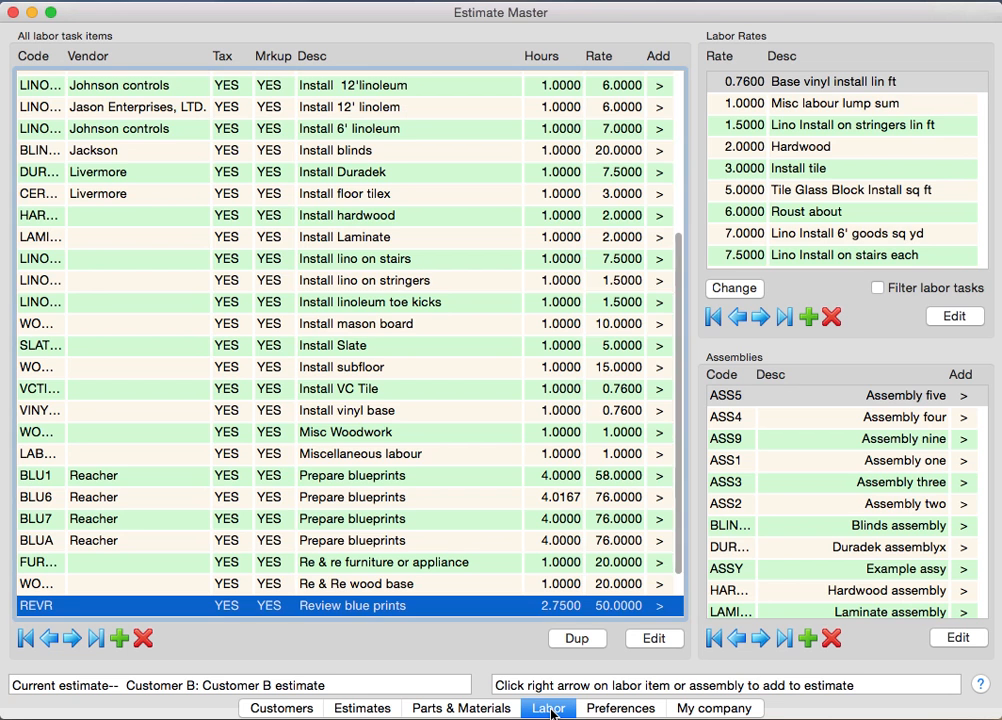
click(964, 440)
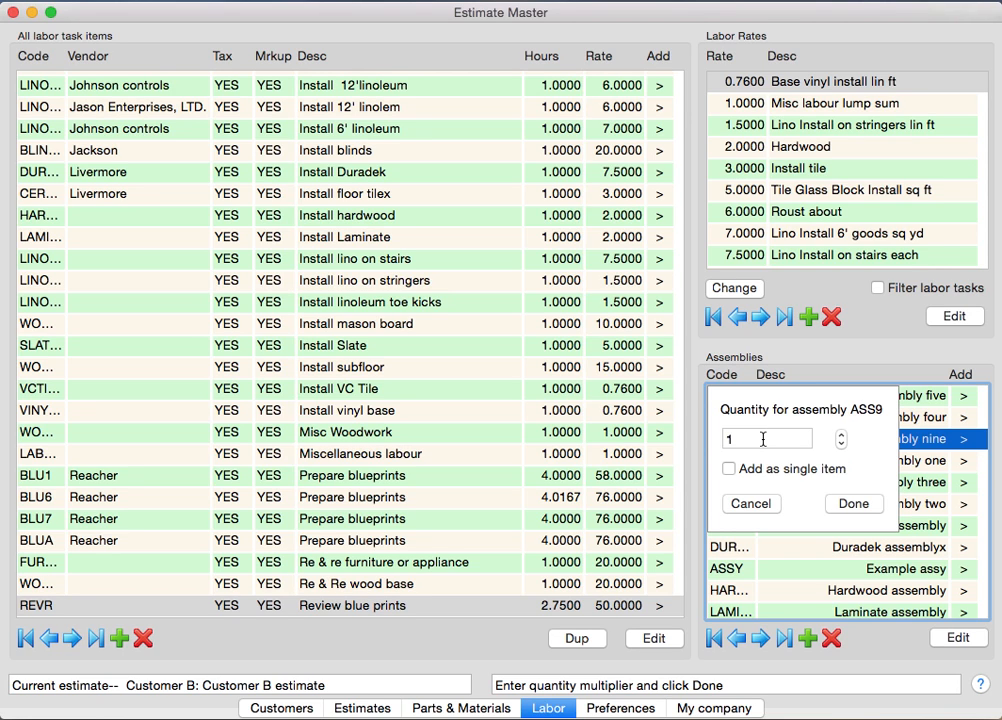
click(760, 438)
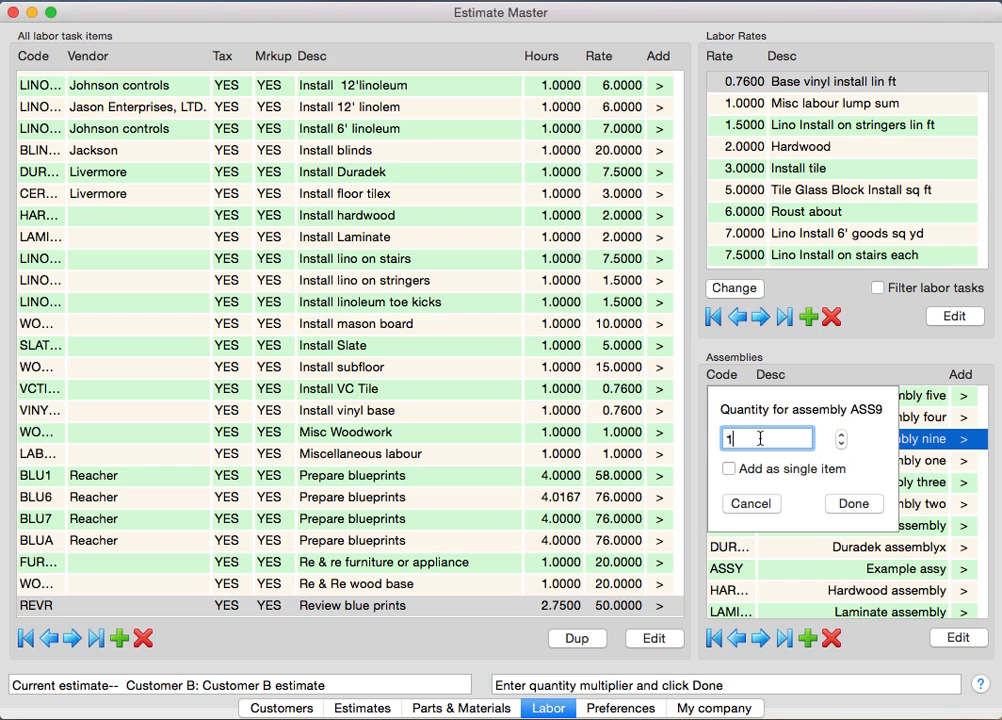
key(BackSpace)
text(4)
click(868, 506)
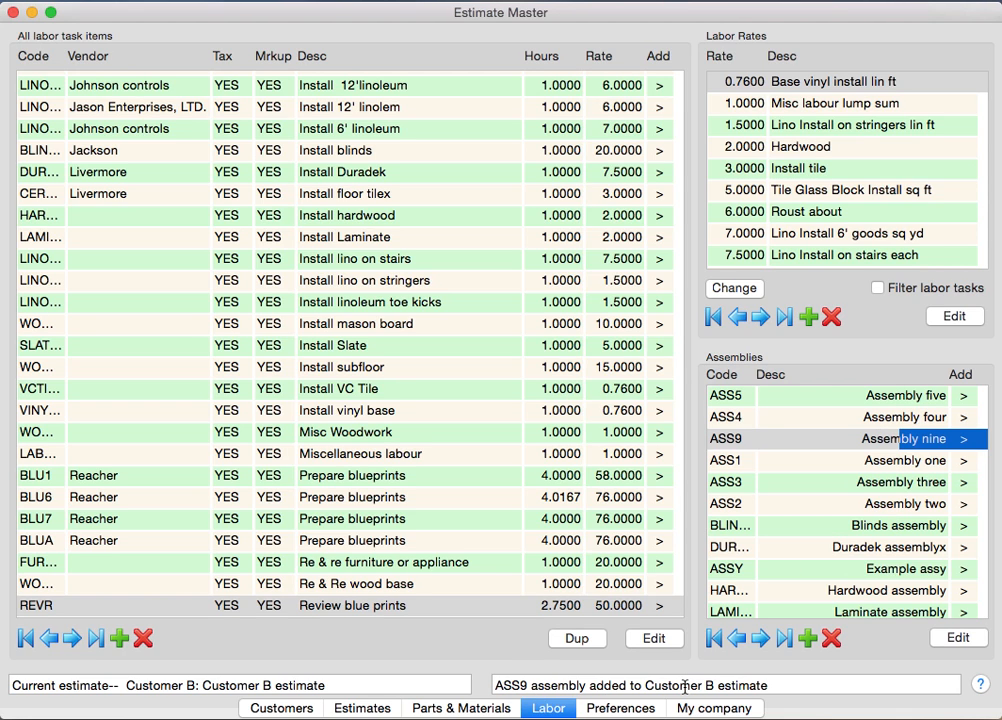
click(802, 446)
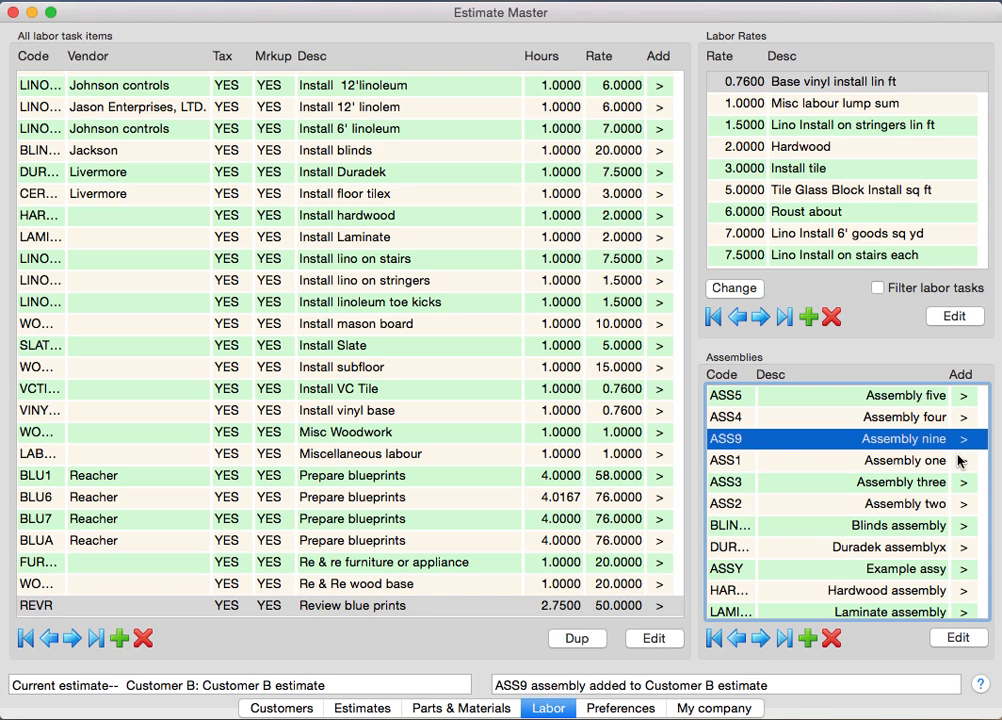
click(362, 708)
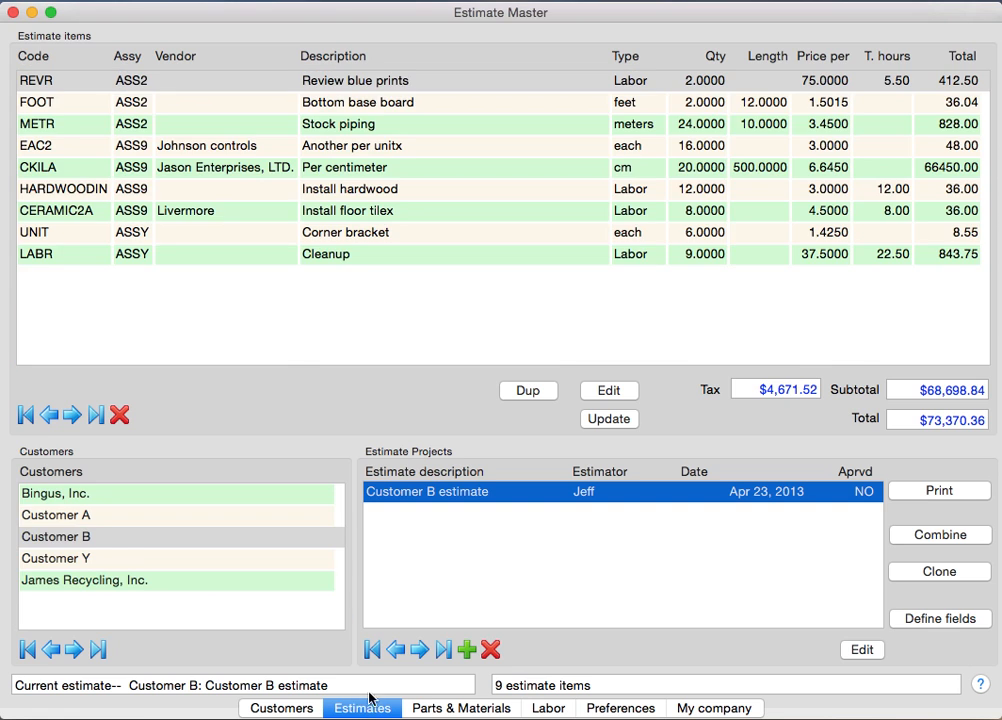
Add assembly ASS1 as a single item with a quantity of 2 to the Customer Y Multiple estimate and display its items.
click(88, 560)
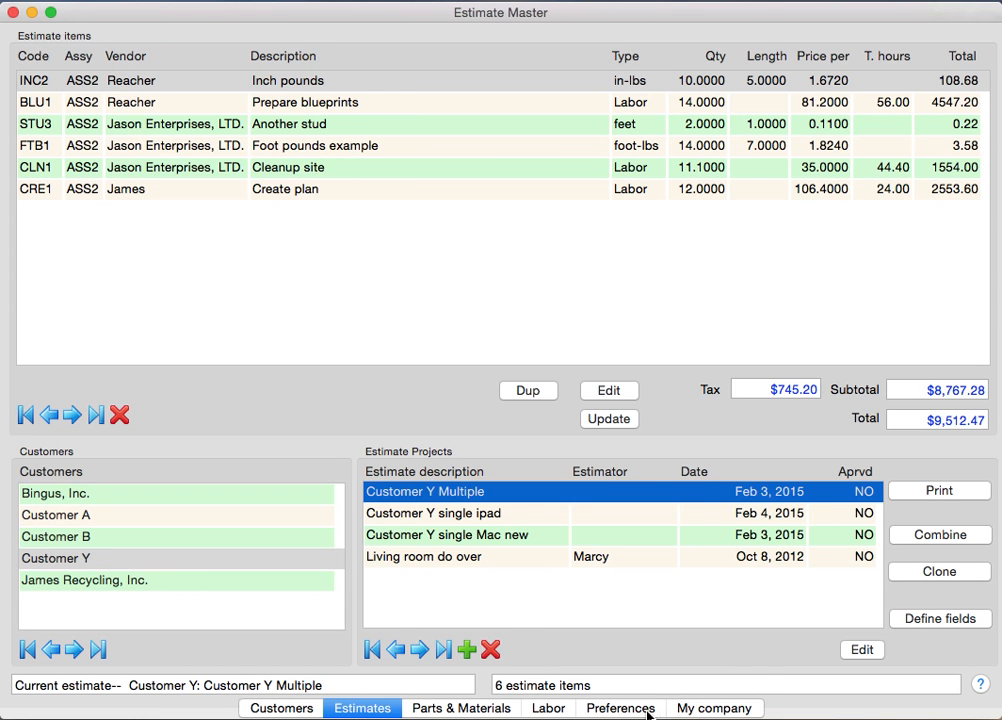
click(536, 708)
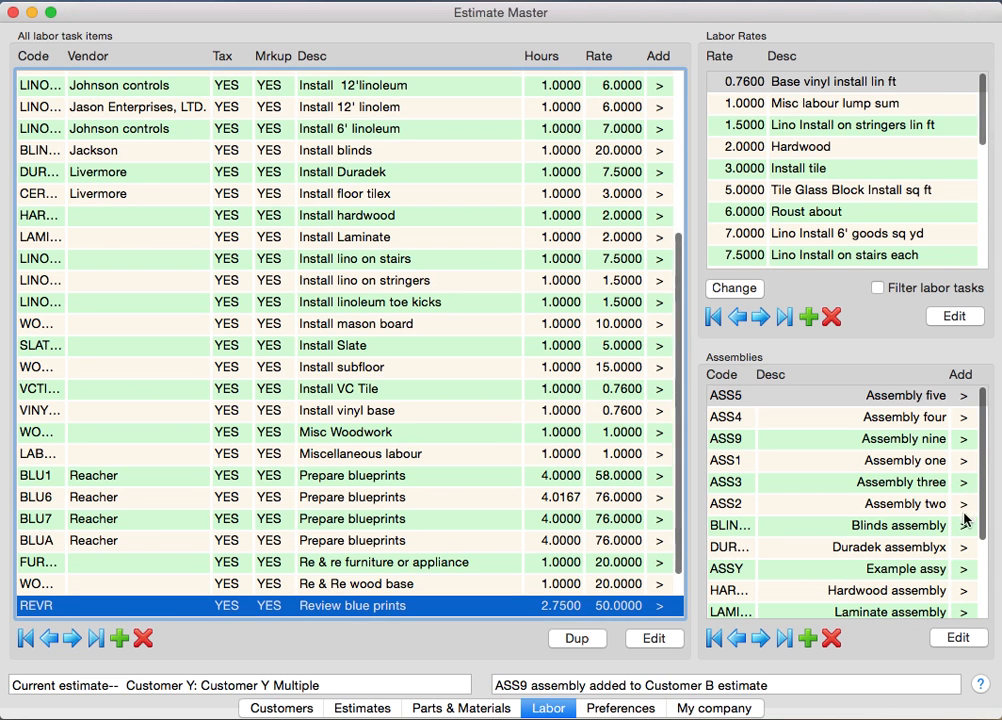
click(962, 463)
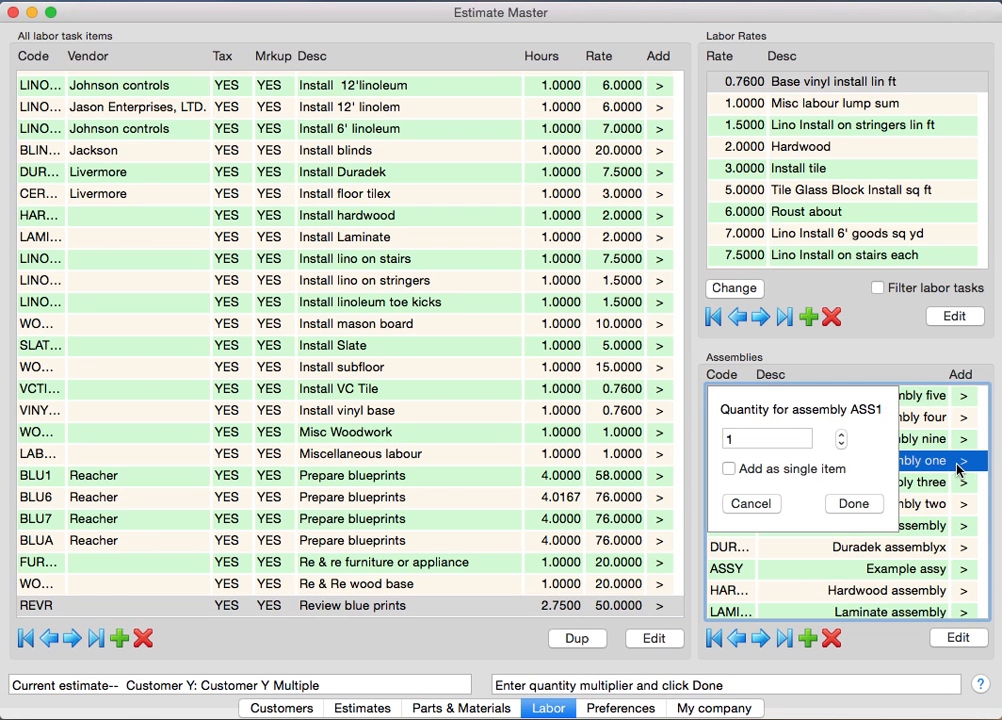
click(729, 469)
click(742, 439)
key(BackSpace)
text(2)
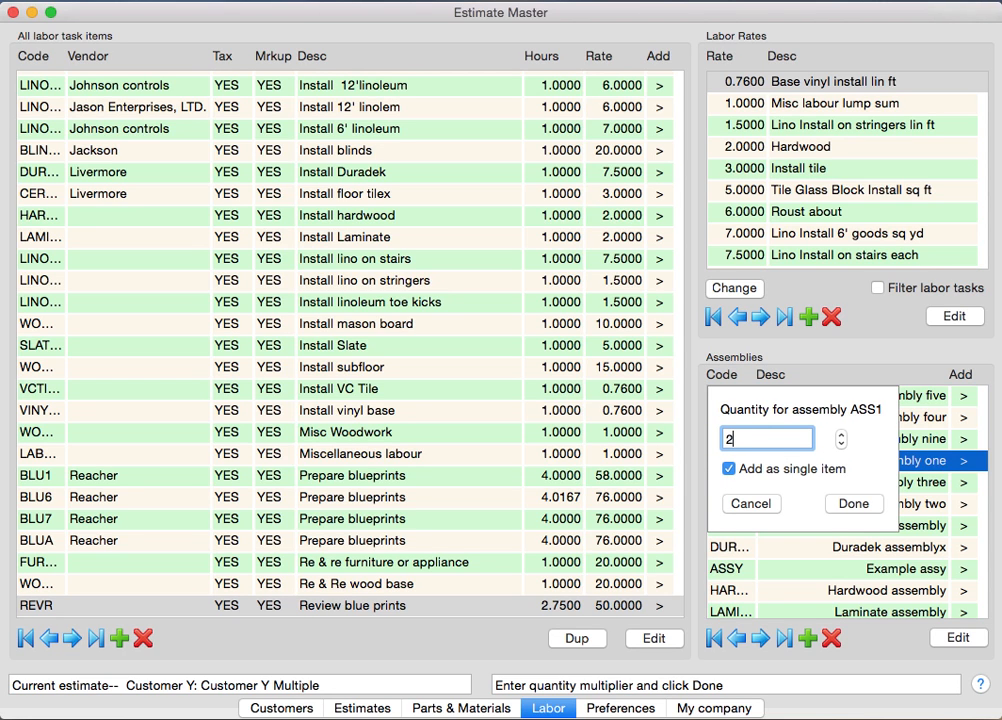
click(849, 505)
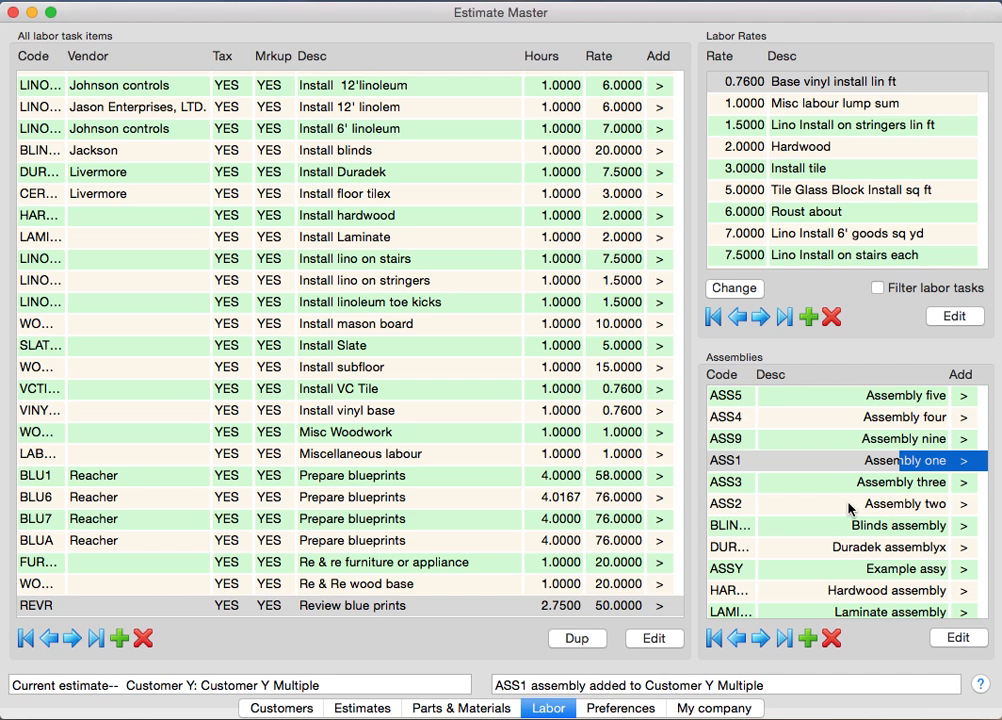
click(383, 708)
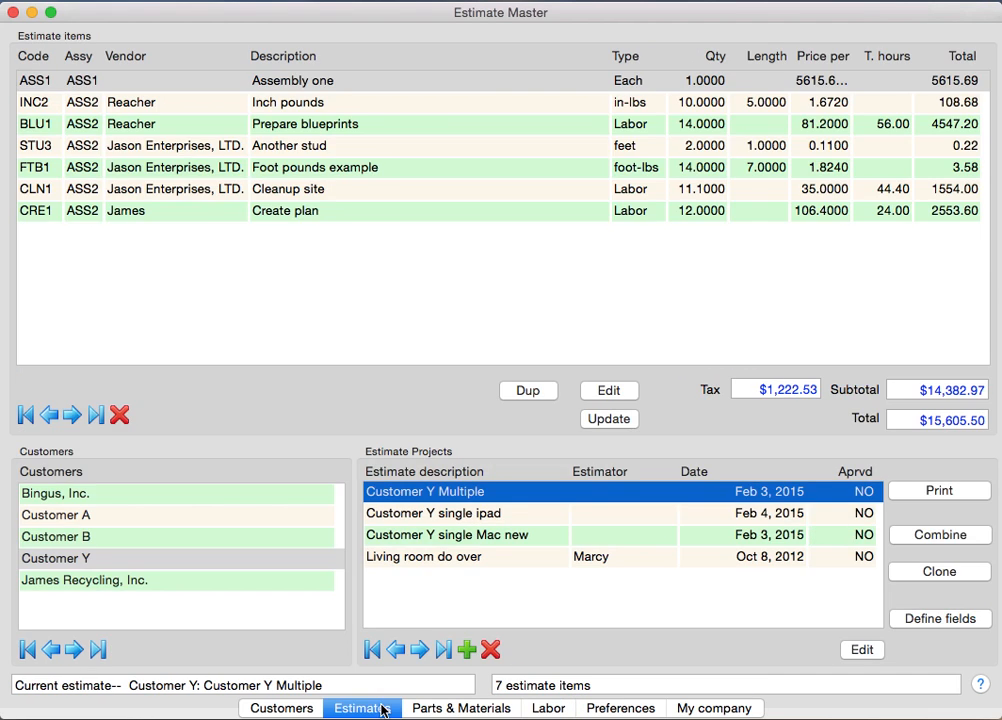